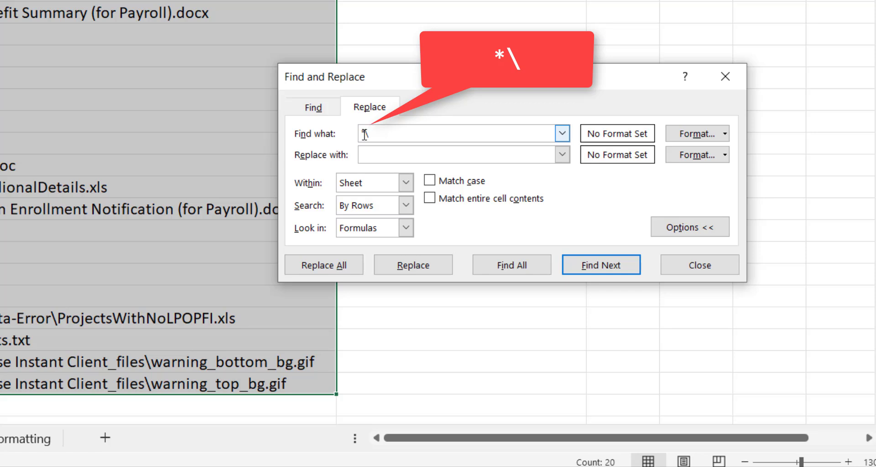
Replace *\ with nothing to strip folder paths (94 replacements), then select column A's file names
left_click(383, 157)
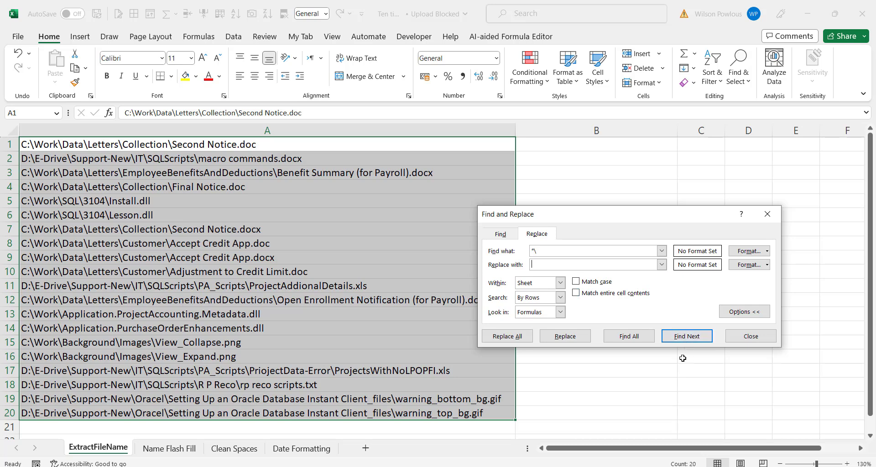
left_click(507, 336)
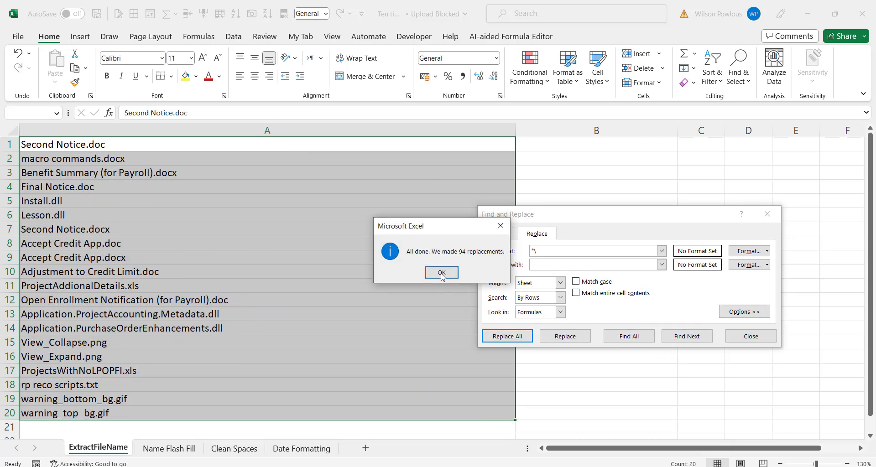
key("Return")
left_click(750, 336)
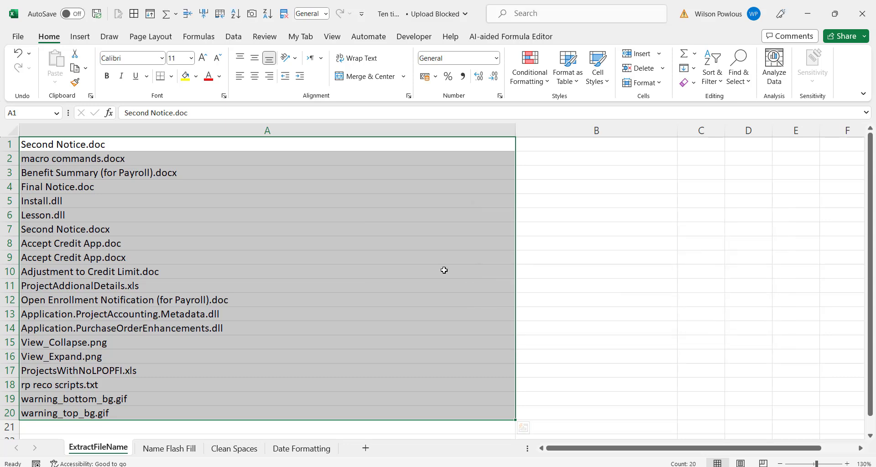
left_click_drag(133, 144, 136, 416)
Replace .* with nothing across column A to drop the file extensions (20 replacements)
left_click(131, 243)
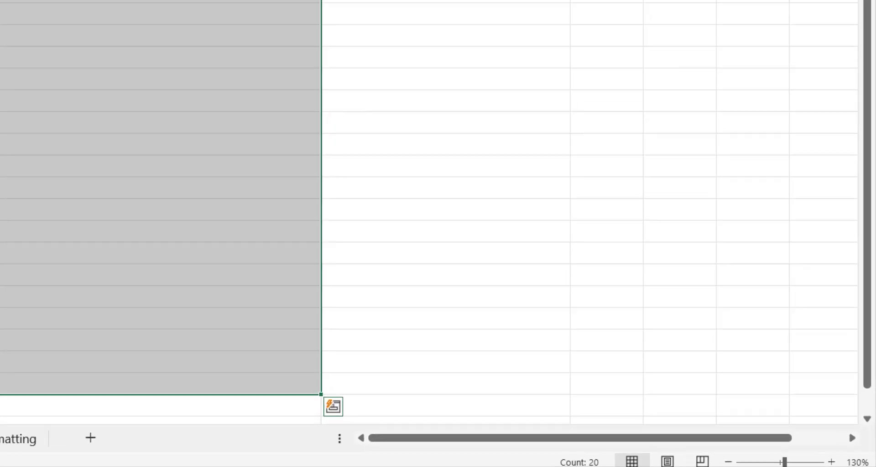
key("ctrl+h")
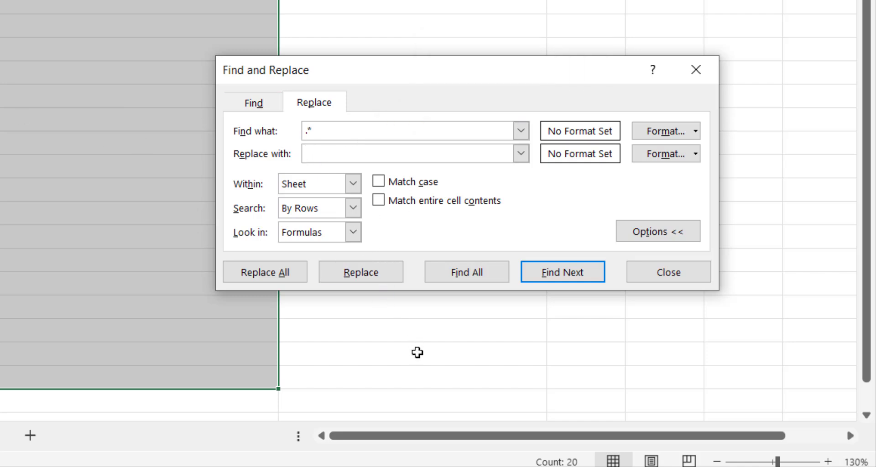
left_click(265, 272)
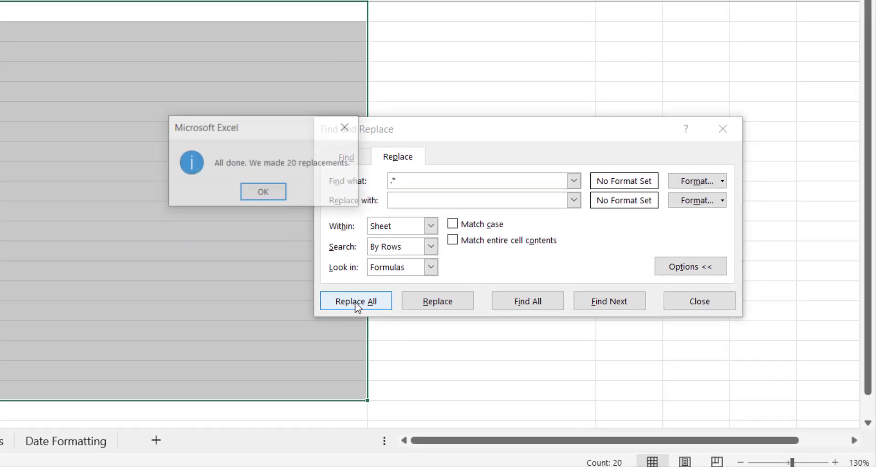
left_click(445, 272)
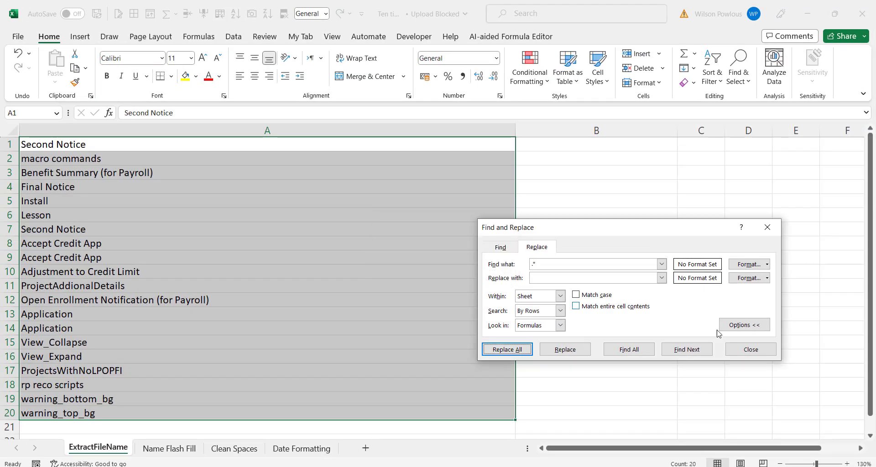
left_click(751, 350)
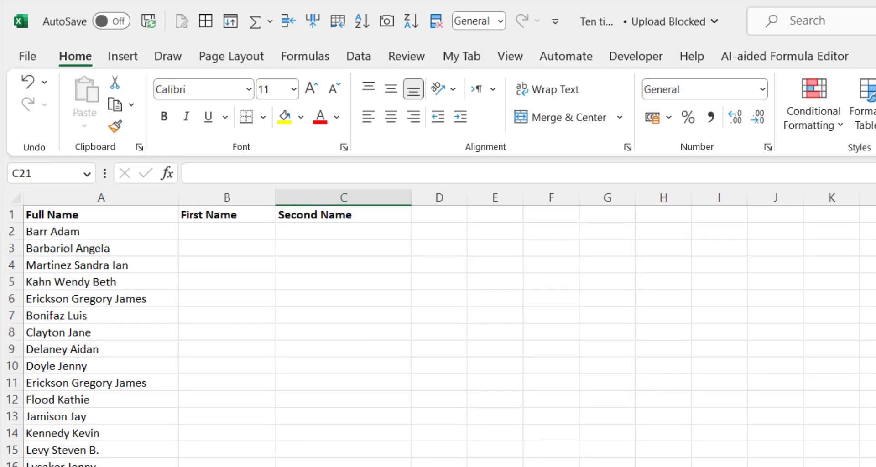
left_click_drag(101, 231, 100, 466)
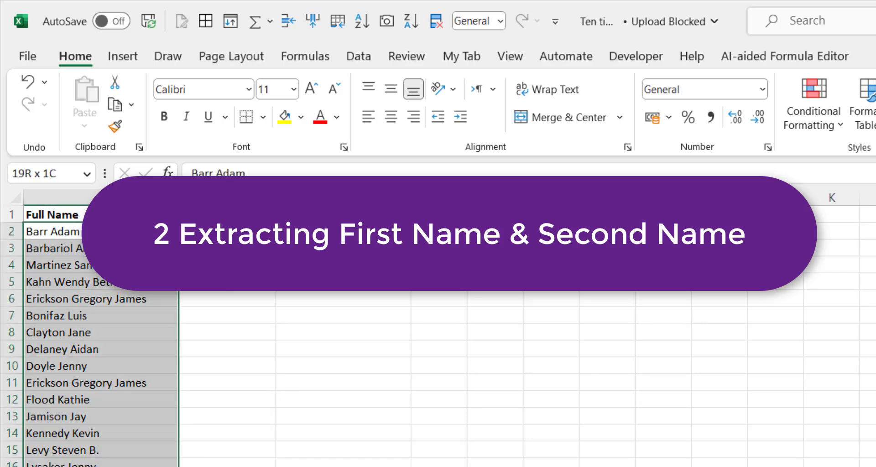
left_click(81, 233)
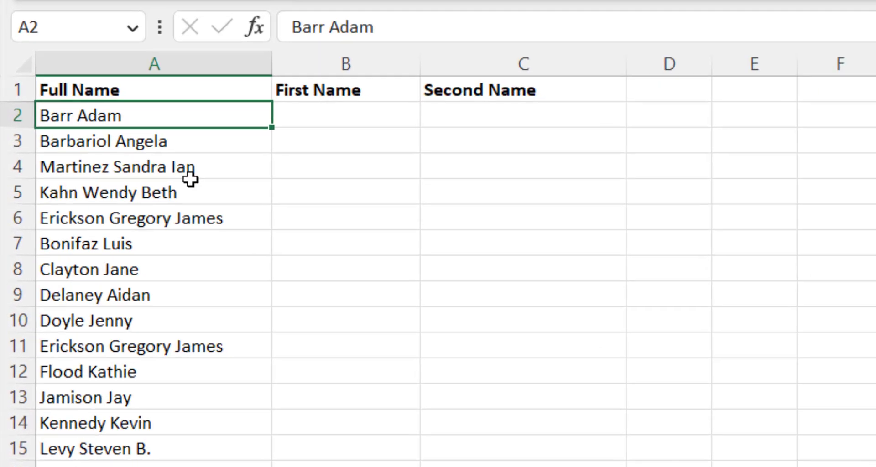
left_click(150, 265)
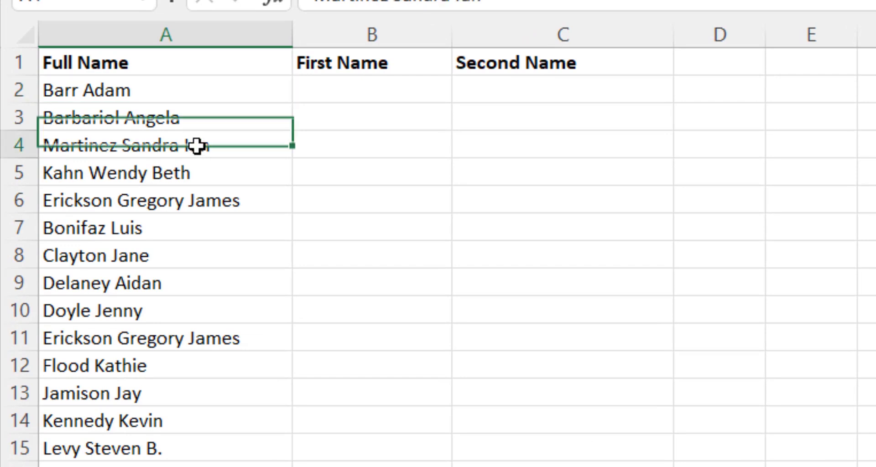
left_click(213, 197)
left_click(184, 99)
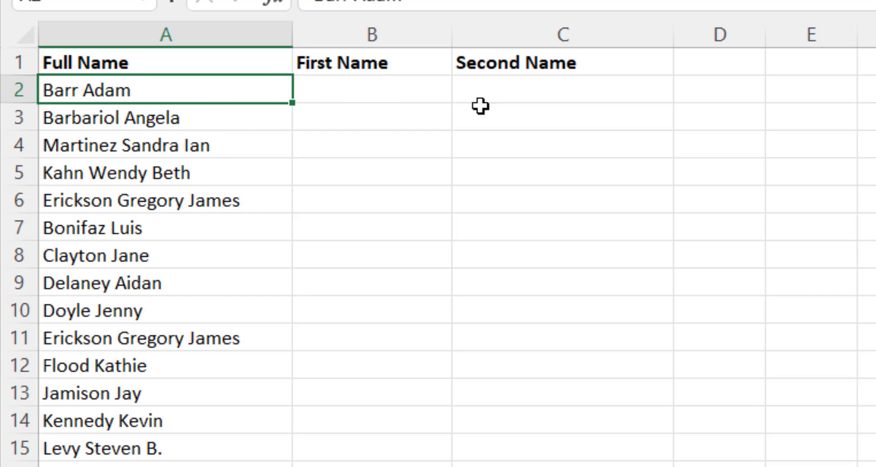
Enter Barr and Barbariol as First Name examples in B2:B3, clearing the auto-suggested names below
left_click(360, 98)
type("Barr")
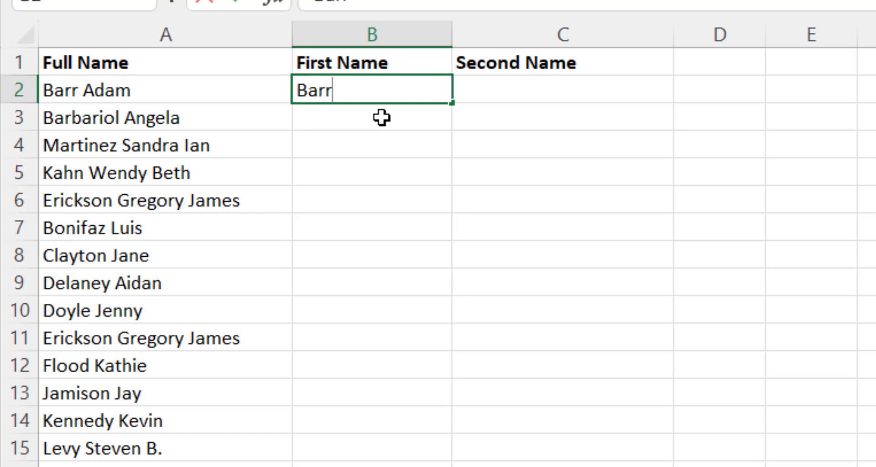
key("Return")
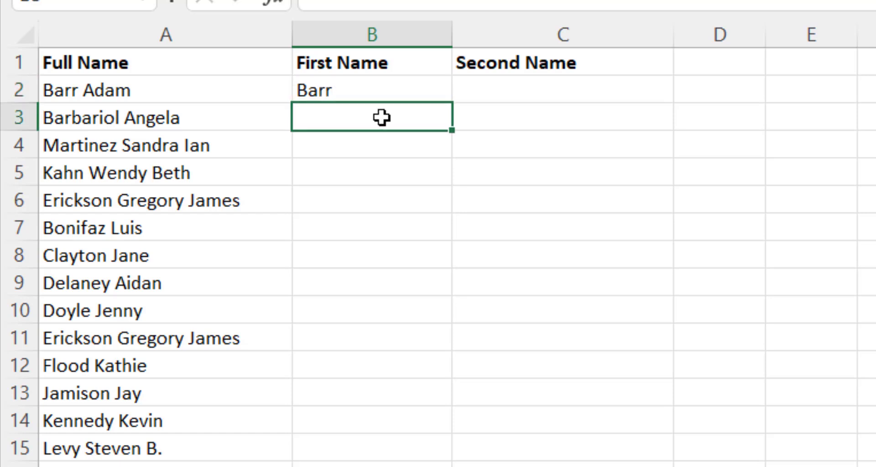
type("Bar")
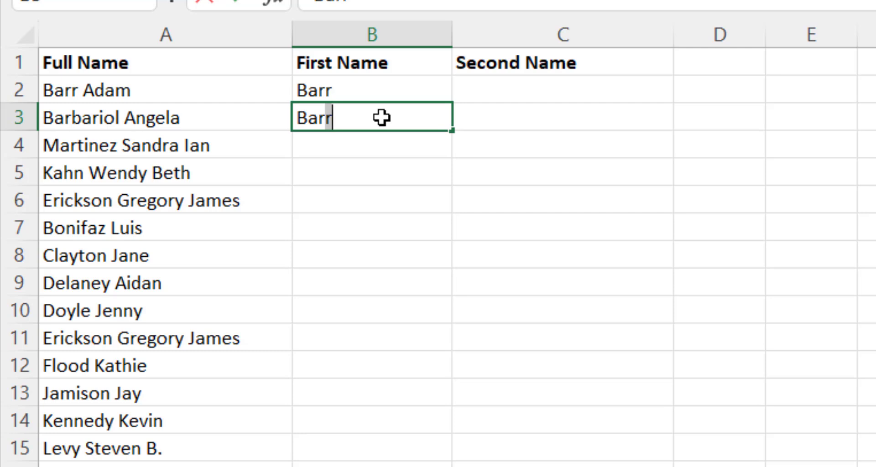
type("bariol")
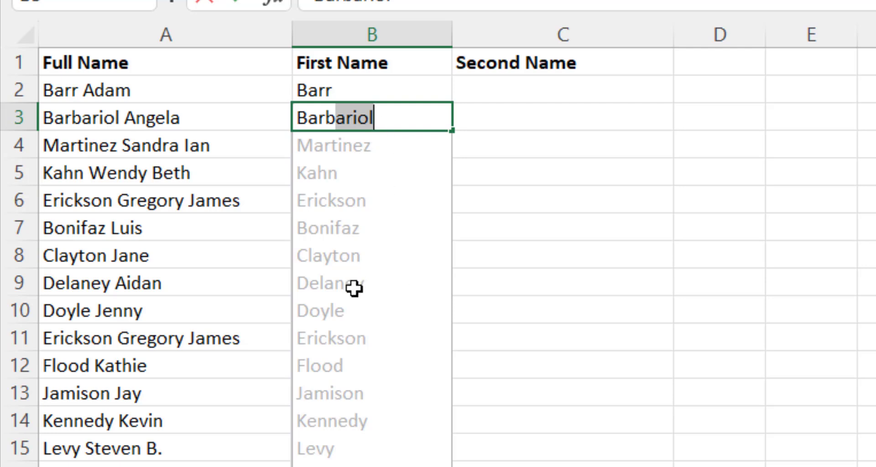
key("Return")
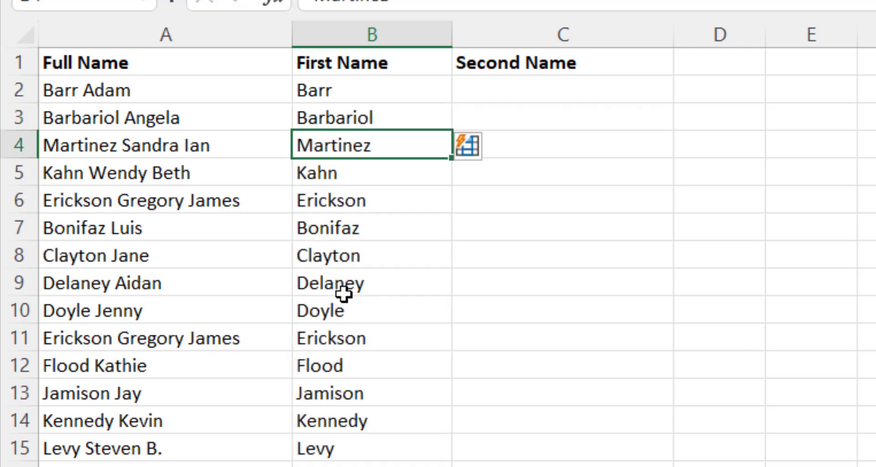
left_click(368, 242)
left_click(368, 148)
key("ctrl+shift+Down")
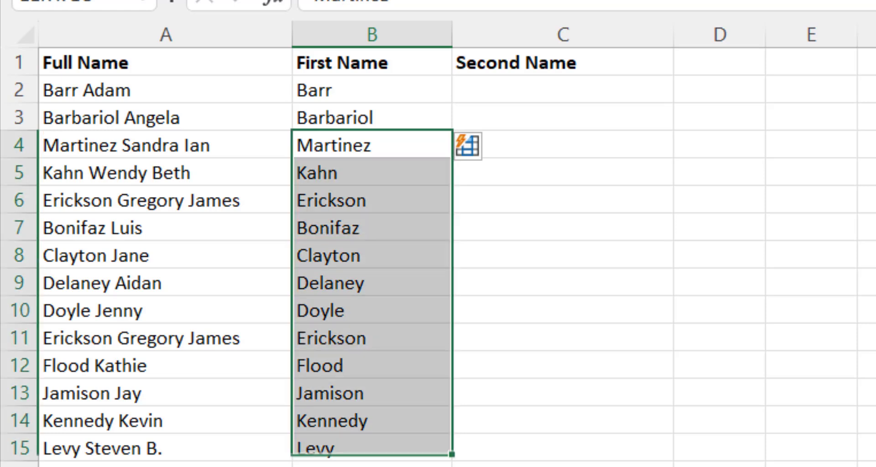
key("Delete")
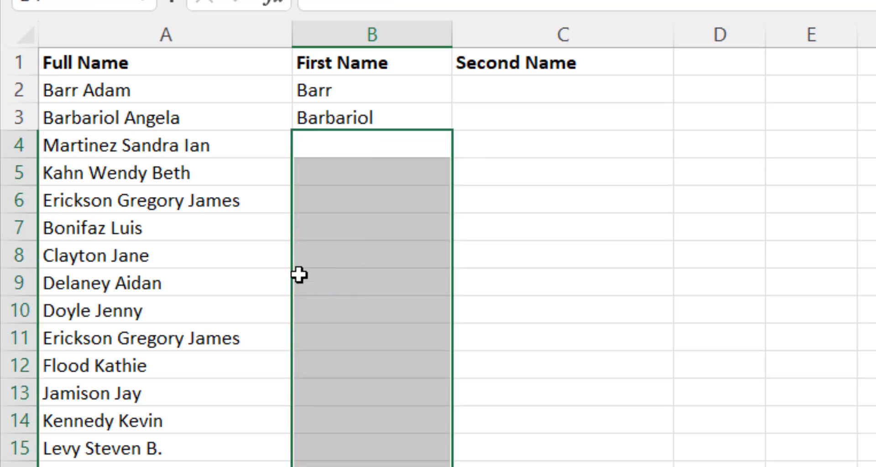
Flash Fill the First Name column from B2 down with Ctrl+E and check results like Erickson
left_click_drag(362, 82, 372, 200)
key("ctrl+shift+Down")
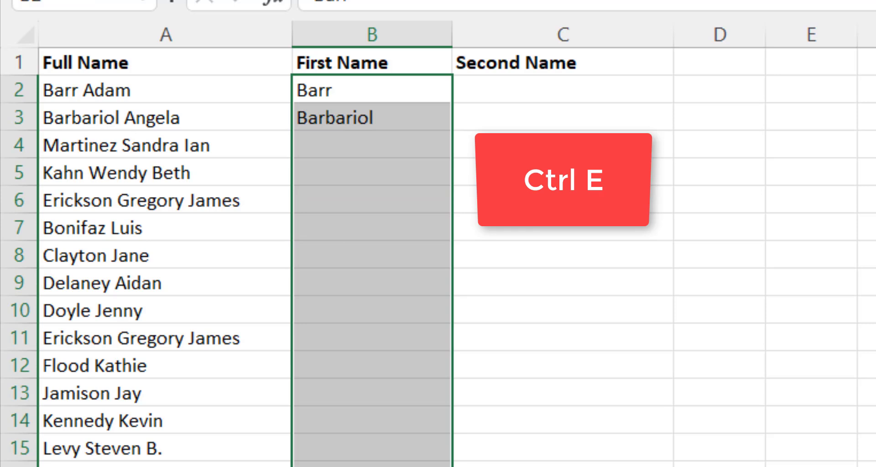
key("ctrl+e")
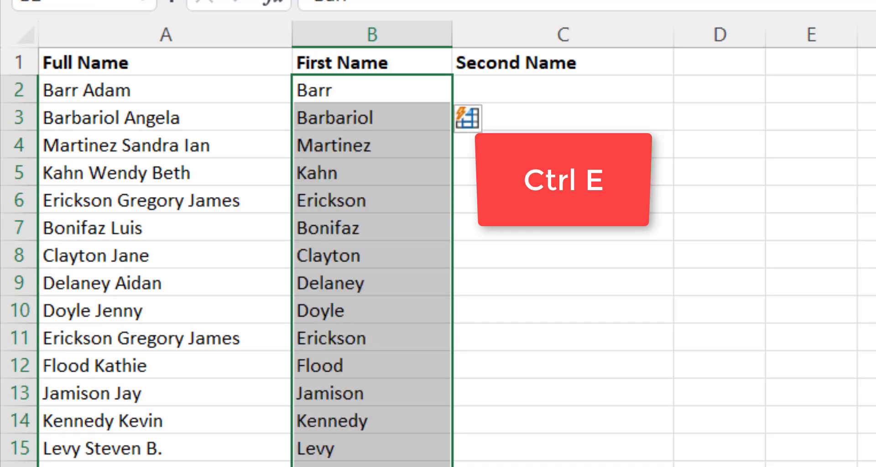
left_click(401, 192)
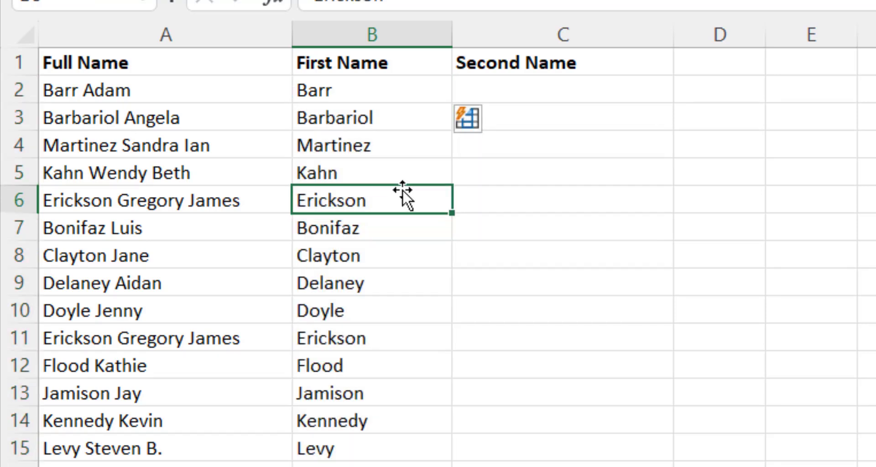
left_click(369, 101)
left_click(359, 118)
left_click_drag(359, 92, 360, 125)
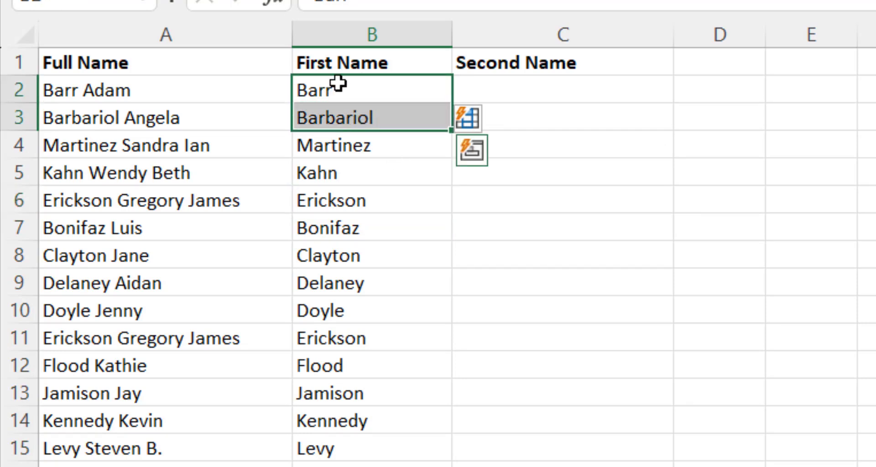
left_click(548, 97)
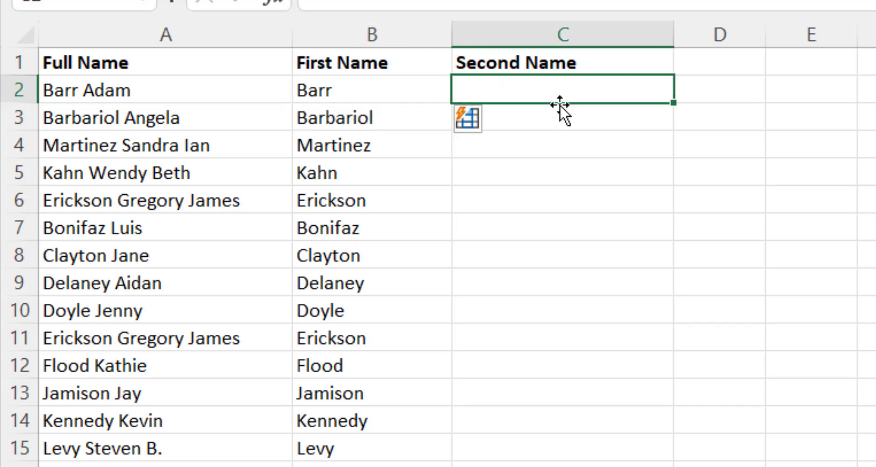
type("Adam")
key("Return")
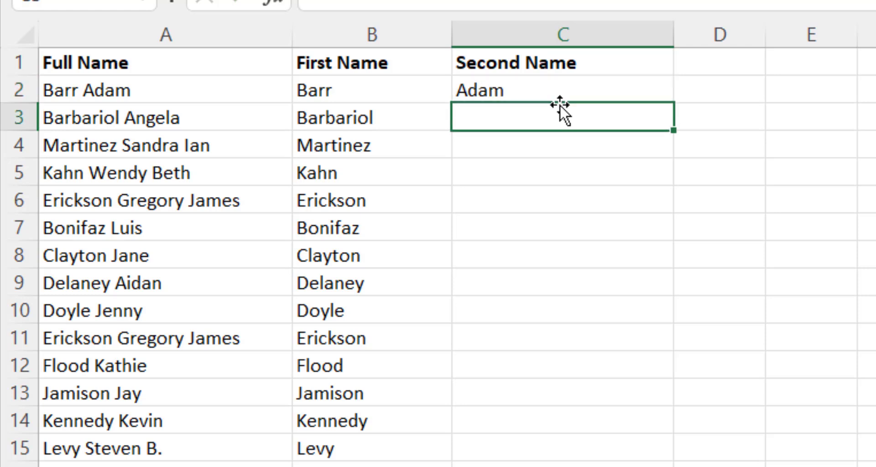
type("Angela")
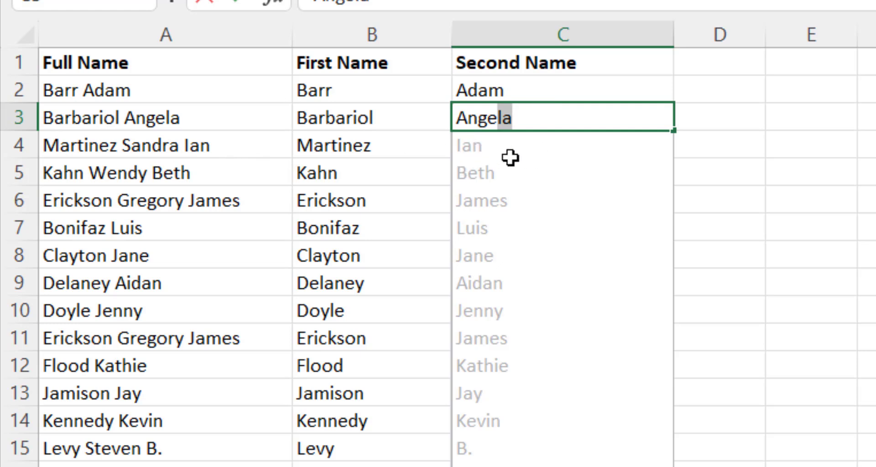
key("Return")
key("BackSpace")
type("Sandra")
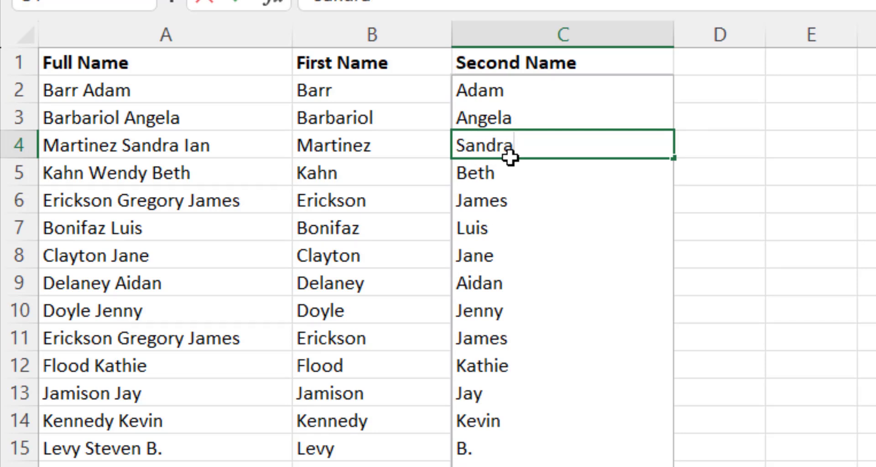
key("Return")
left_click(588, 263)
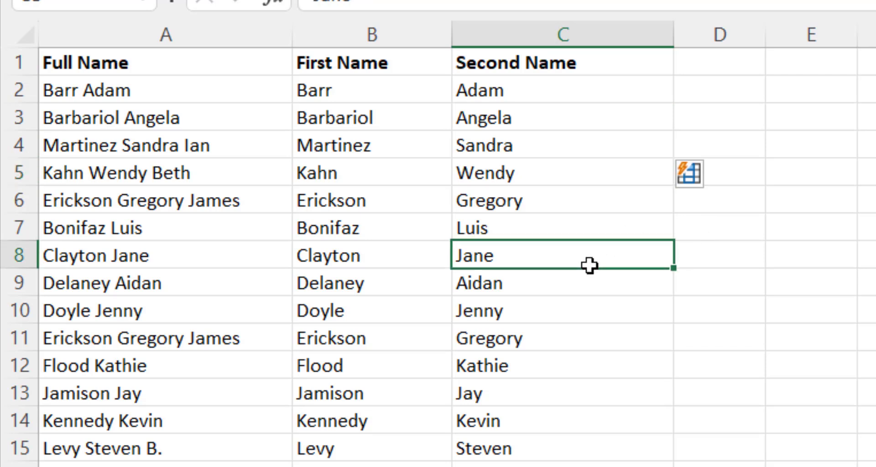
left_click(544, 172)
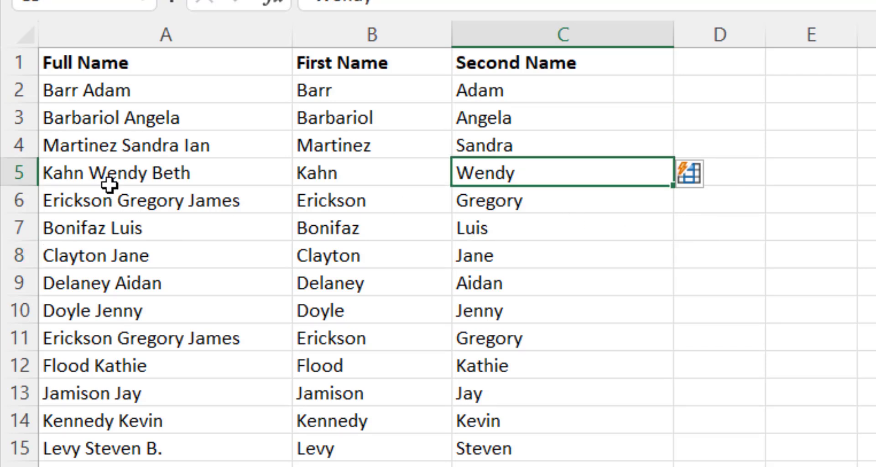
left_click(542, 203)
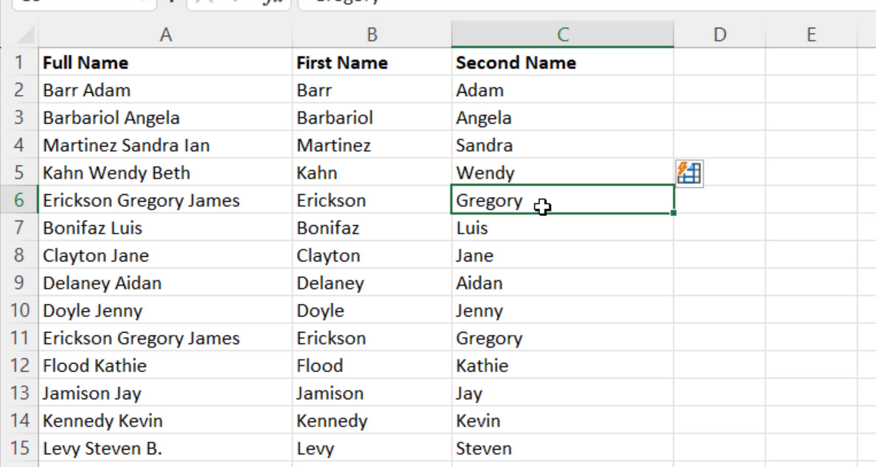
left_click(92, 228)
left_click(533, 231)
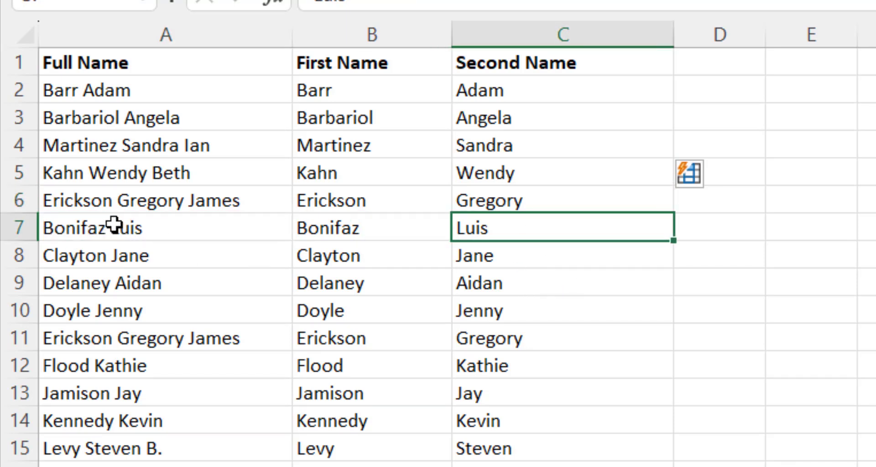
left_click(509, 292)
left_click(531, 229)
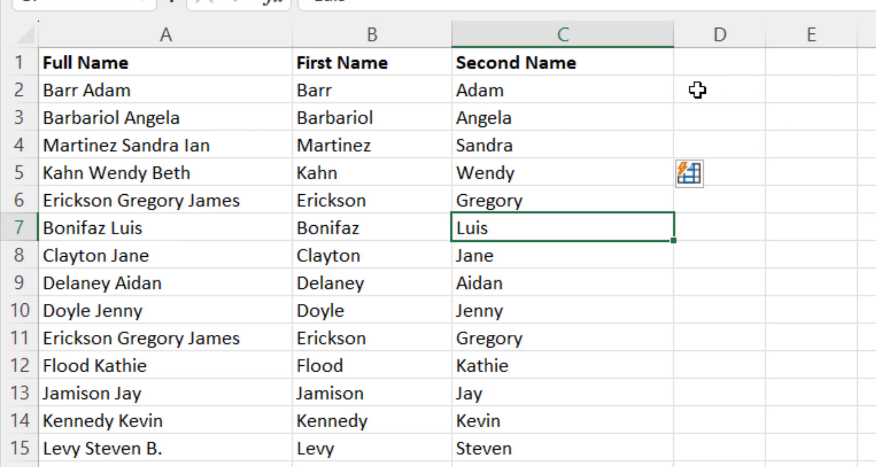
Enter BARR and BARBARIOL as examples in D2:D3 and widen column D
left_click(714, 90)
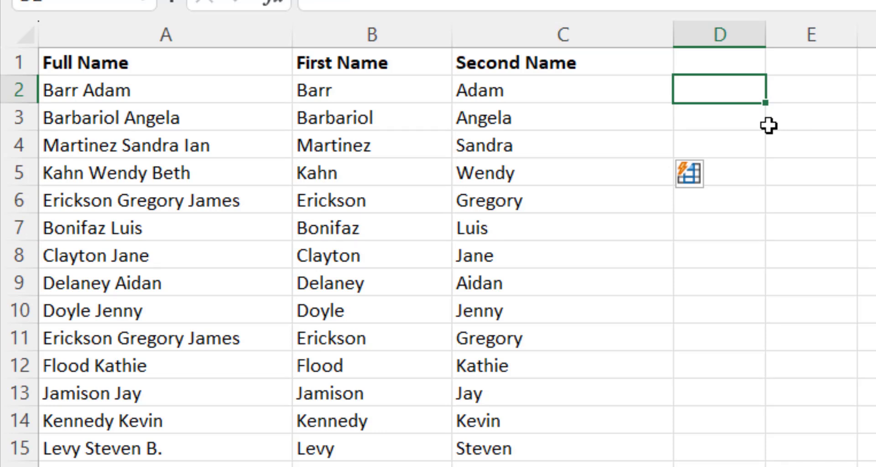
type("BARA")
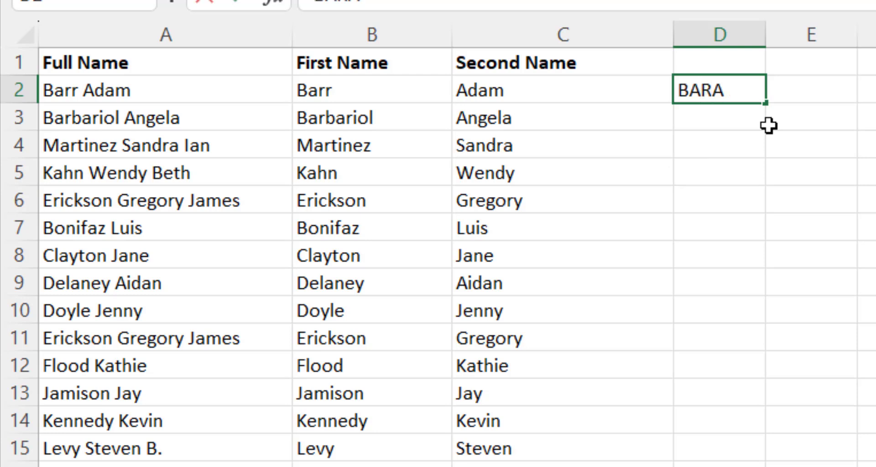
key("BackSpace")
type("R")
key("Return")
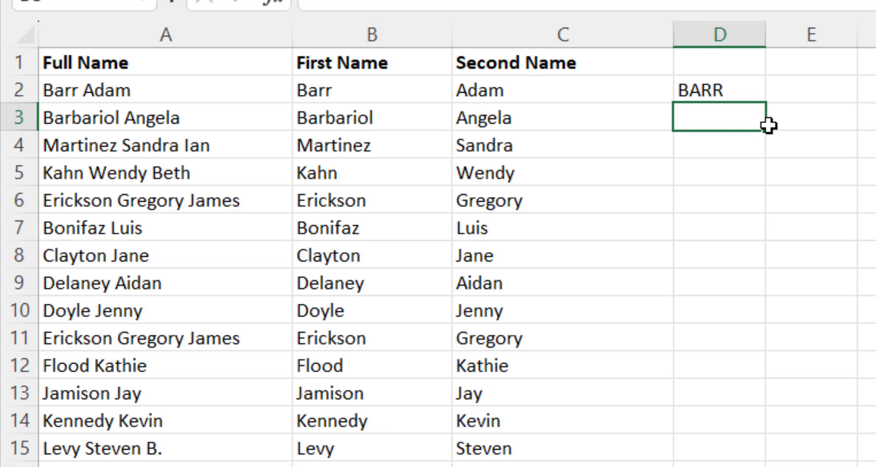
type("BARBARIOL")
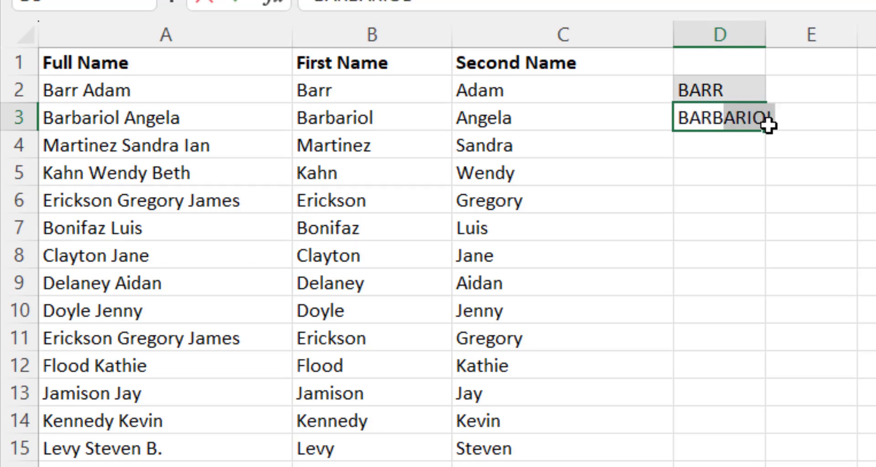
key("Return")
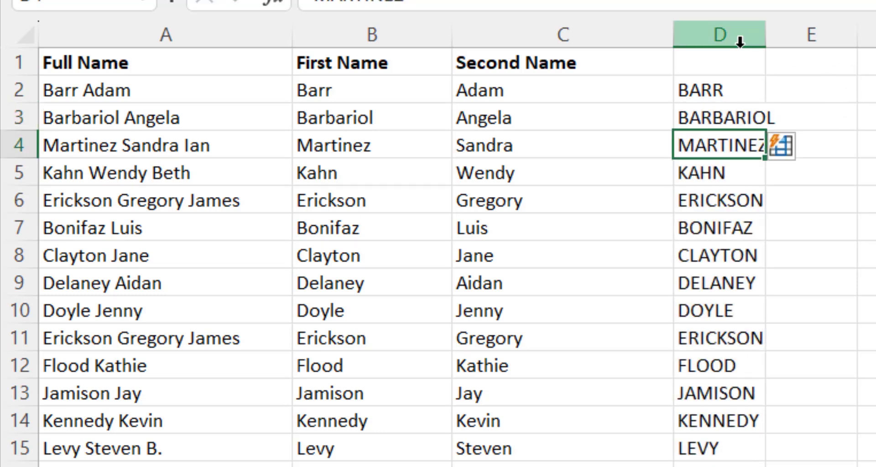
left_click_drag(765, 40, 873, 40)
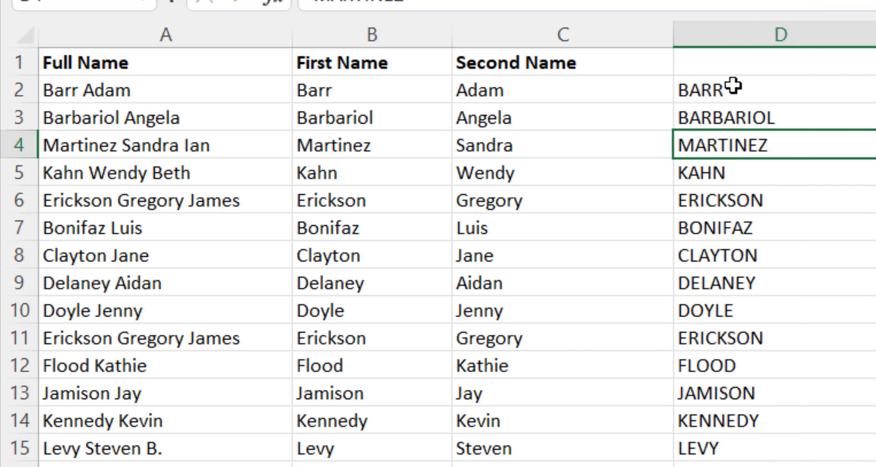
Clear the surnames below BARBARIOL and Flash Fill column D with the remaining upper-case surnames
left_click_drag(729, 89, 727, 120)
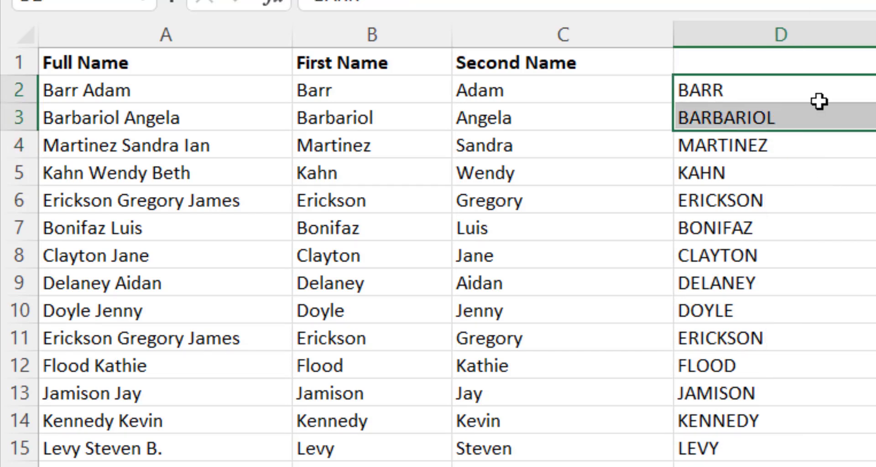
left_click(775, 179)
left_click_drag(768, 88, 770, 461)
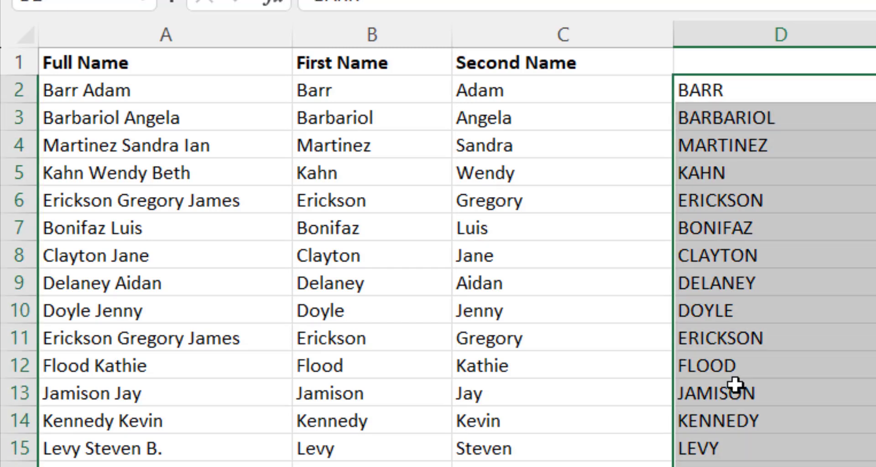
left_click(563, 129)
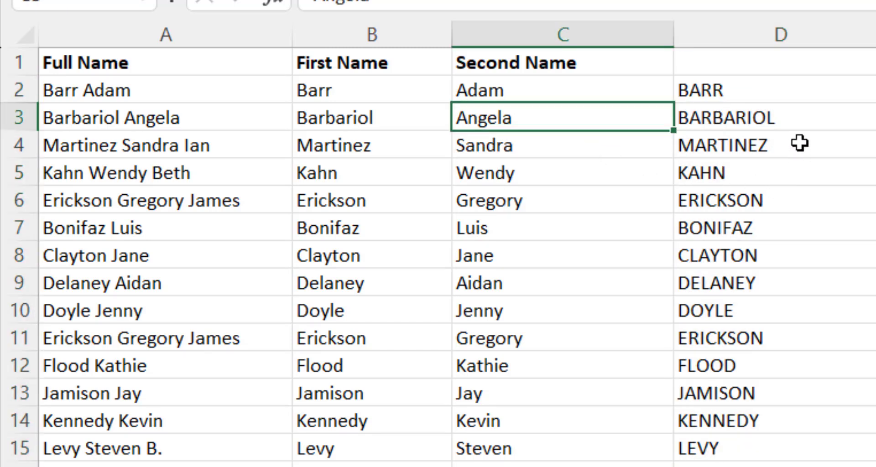
left_click(803, 197)
left_click_drag(809, 150, 818, 463)
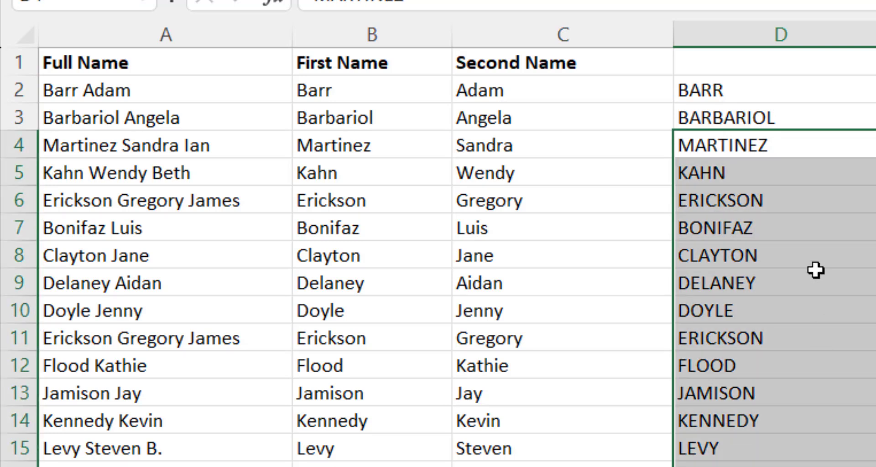
key("Delete")
left_click_drag(742, 90, 776, 466)
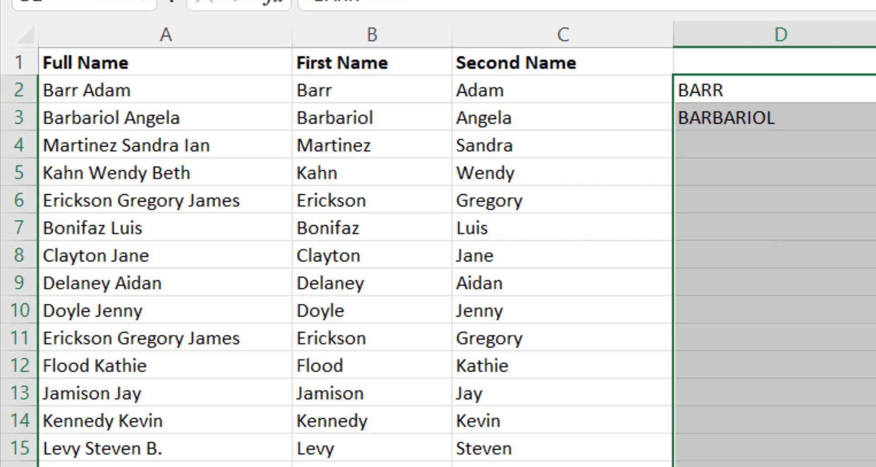
key("ctrl+e")
left_click(593, 465)
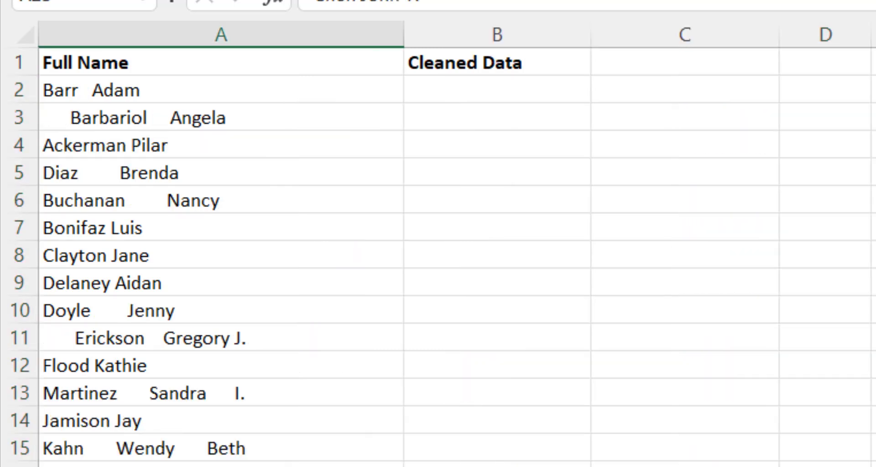
left_click_drag(192, 89, 219, 463)
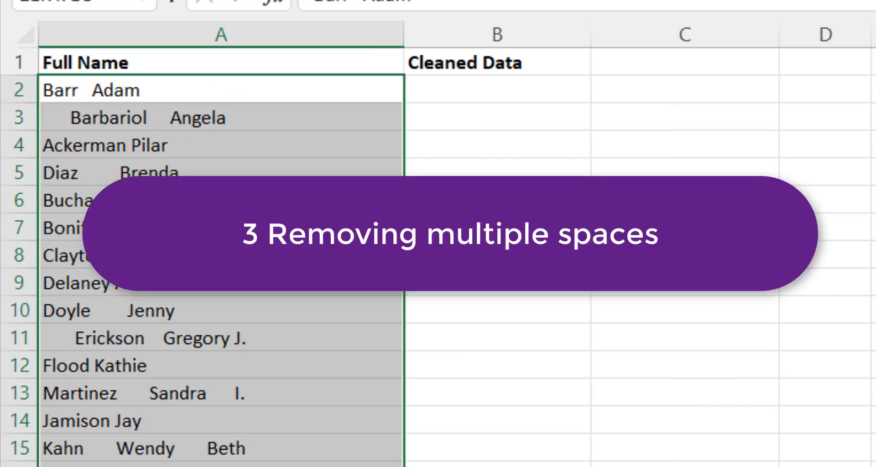
left_click(75, 89)
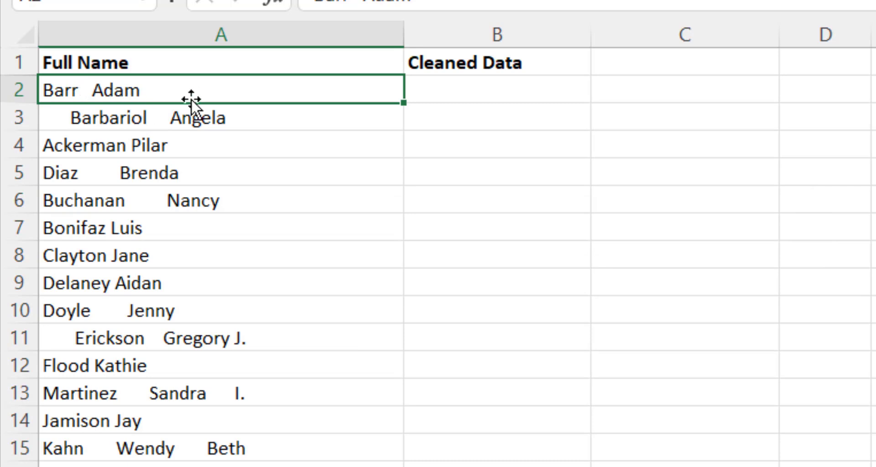
key("ctrl+Down")
left_click_drag(140, 91, 391, 79)
left_click_drag(288, 86, 3, 64)
left_click(56, 117)
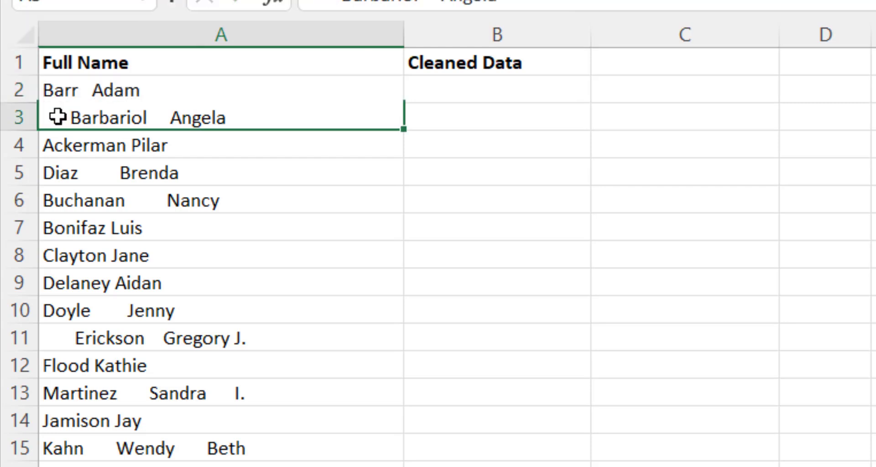
left_click(96, 177)
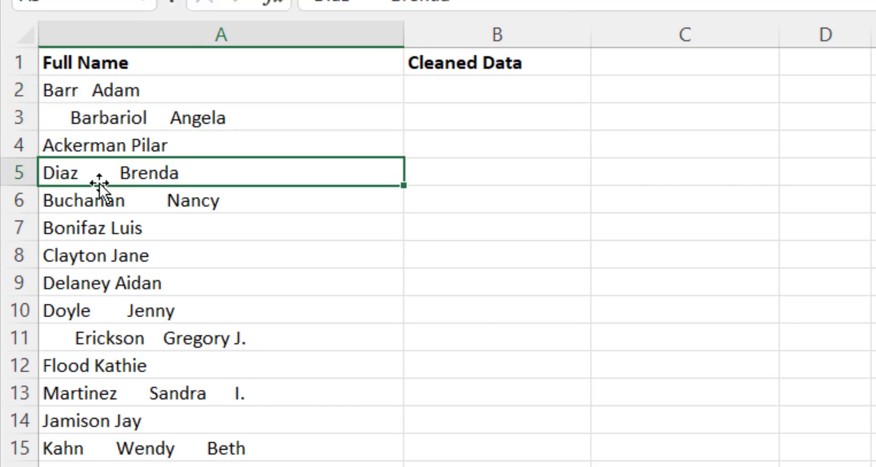
left_click(508, 94)
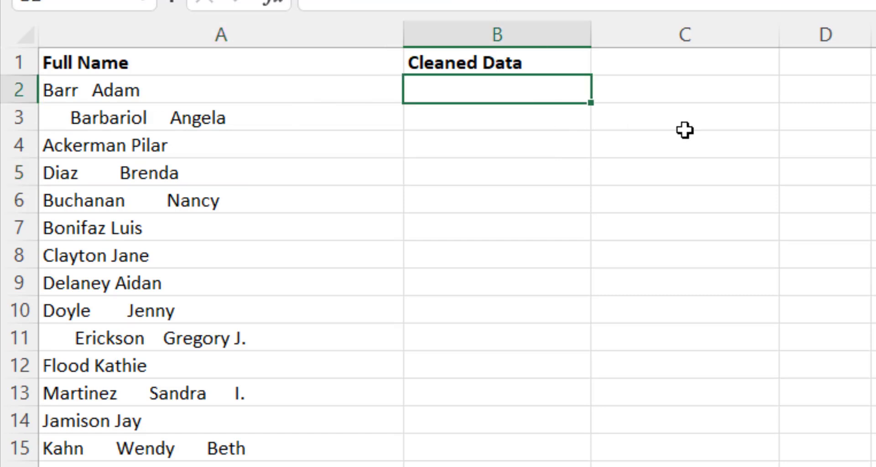
Enter =TRIM(A2) in B2 and fill it down the Cleaned Data column
type("=TRIM(")
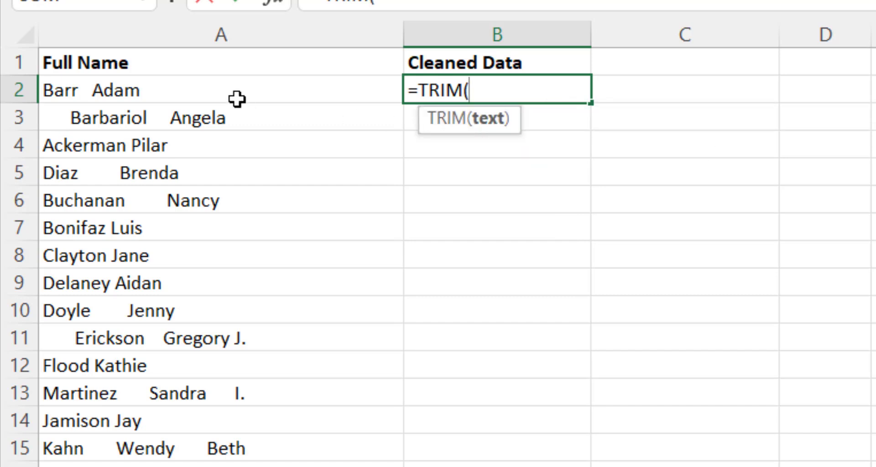
left_click(184, 89)
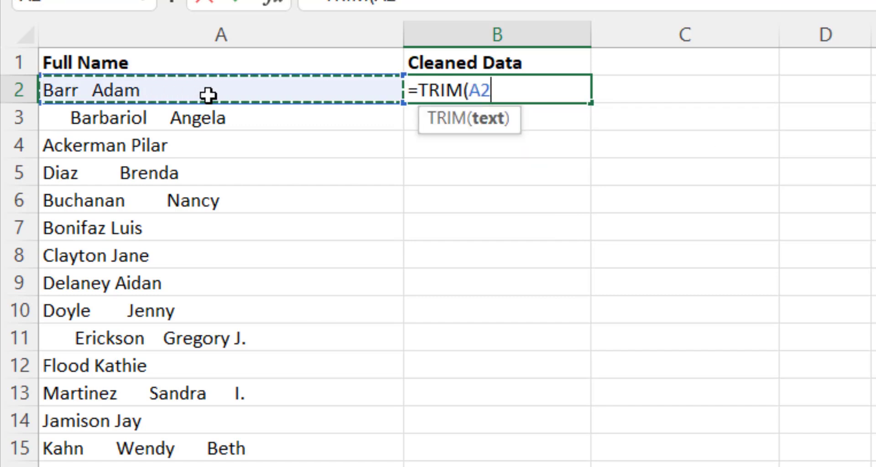
type(")")
key("Return")
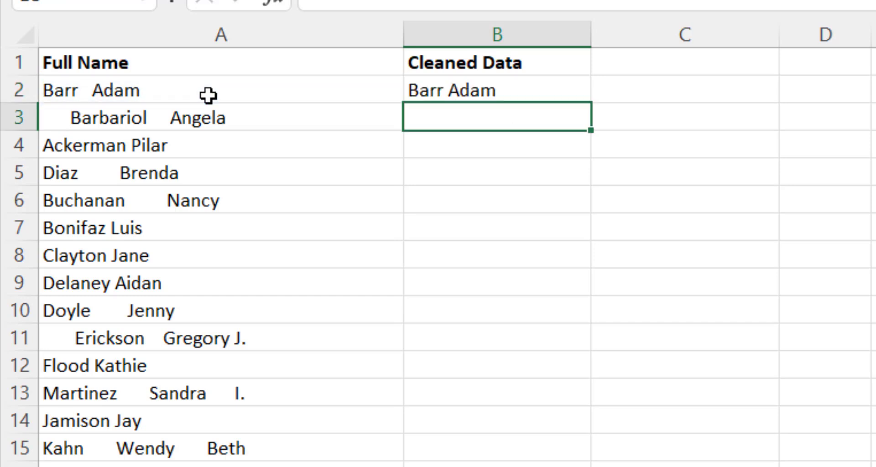
left_click(565, 90)
left_click_drag(590, 104, 590, 466)
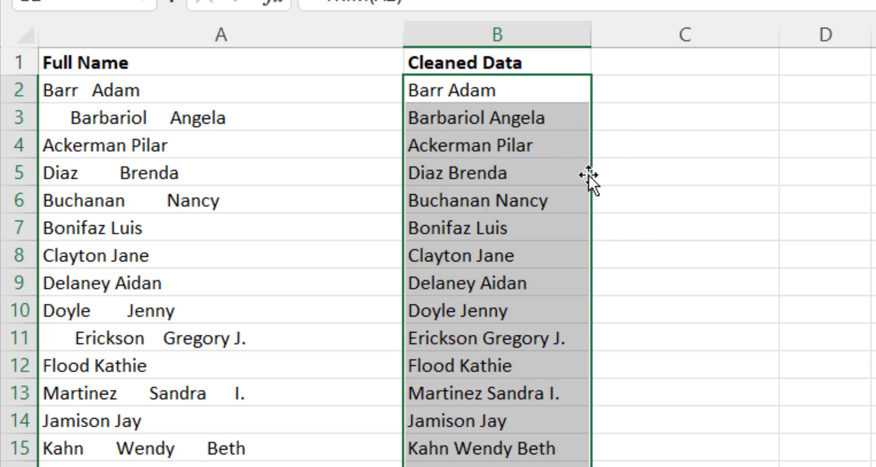
Paste the trimmed names as values into column C from C2 and widen column C
key("ctrl+c")
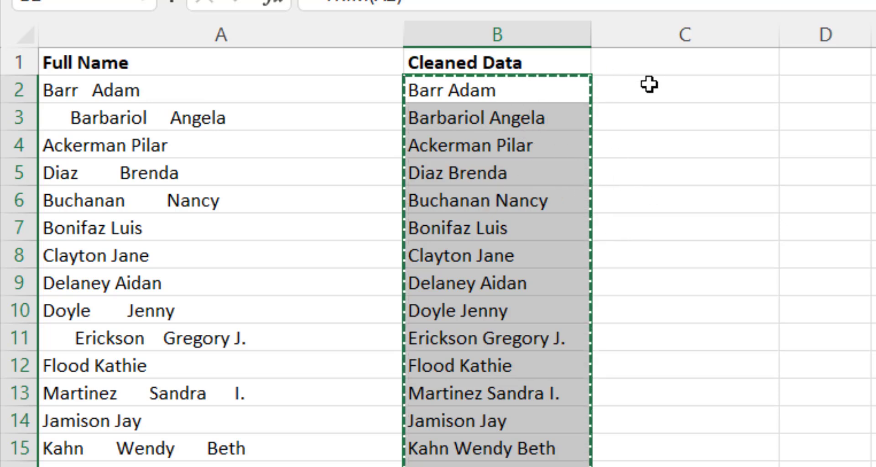
left_click(655, 97)
right_click(655, 98)
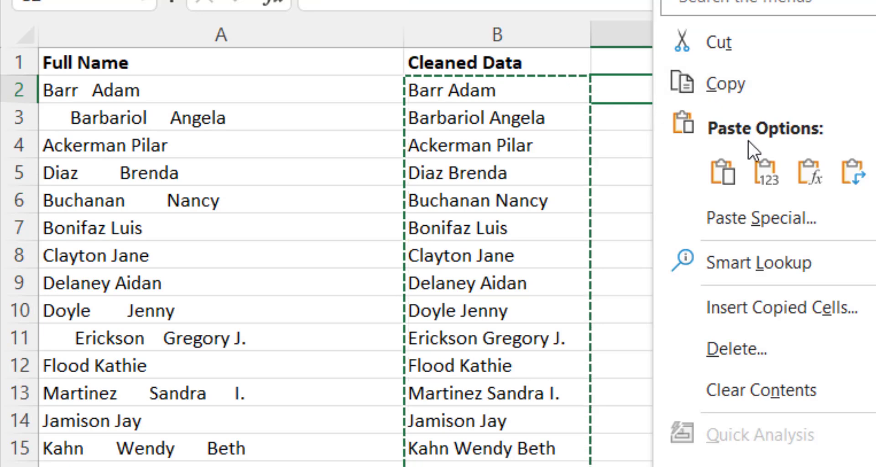
left_click(760, 167)
left_click_drag(779, 35, 844, 34)
left_click(719, 114)
left_click(750, 200)
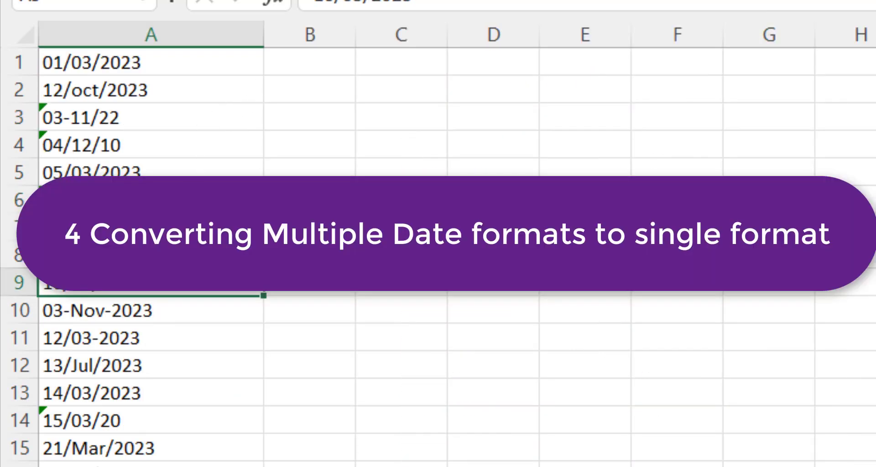
Inspect the mixed date entries in column A, like 12/oct/2023 and 21/Mar/2023
left_click(174, 90)
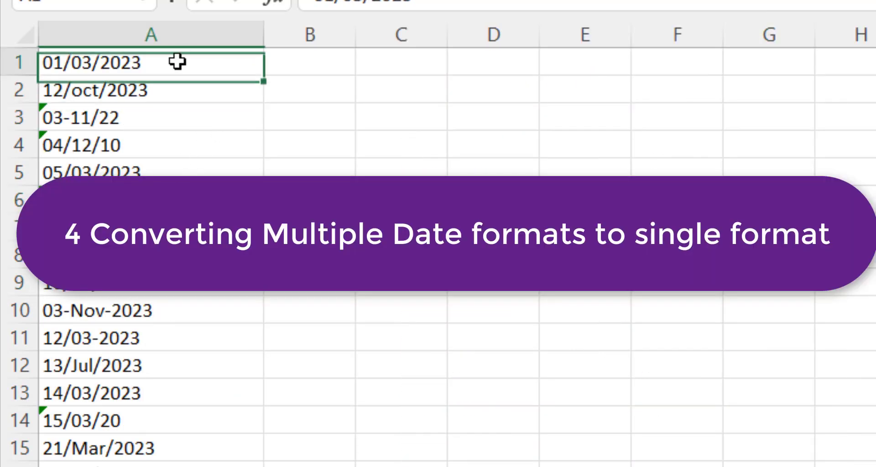
left_click_drag(180, 53, 143, 286)
left_click(174, 447)
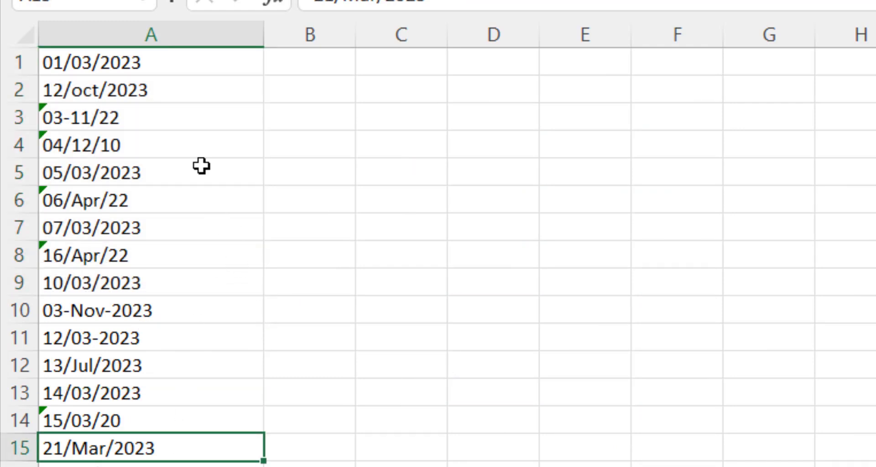
left_click_drag(176, 68, 135, 280)
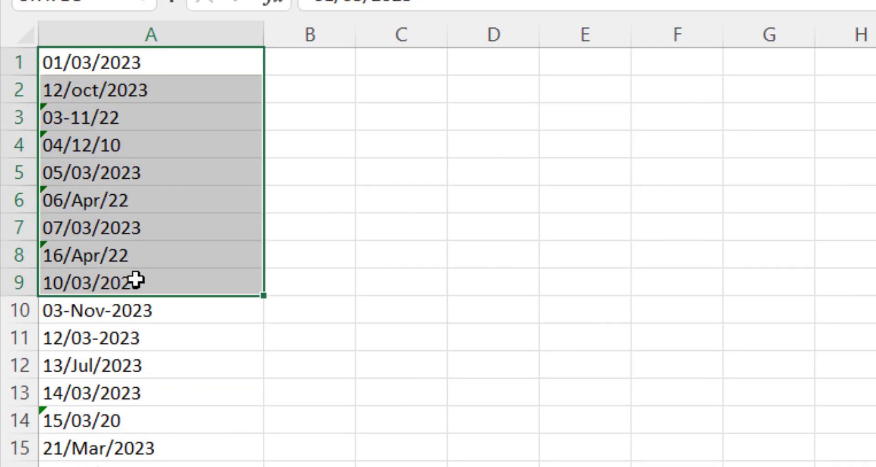
left_click(126, 412)
left_click(172, 61)
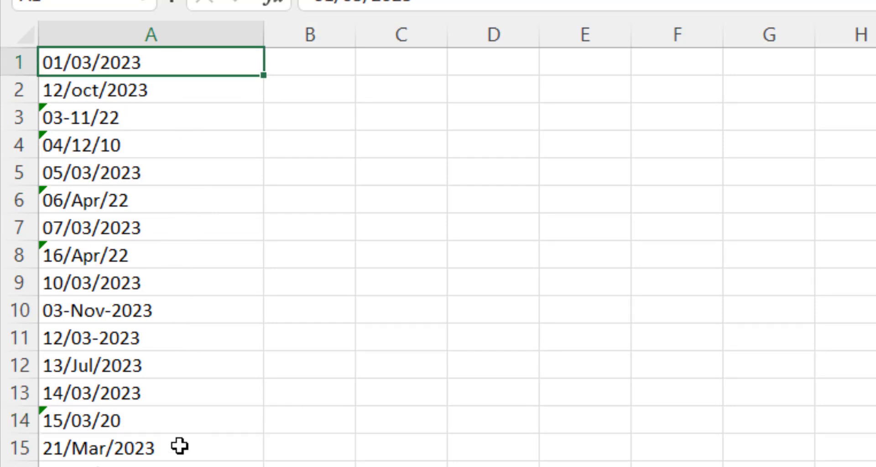
Check the flagged text dates like 03-11/22 and 06/Apr/22, then select all of column A
key("ctrl+Down")
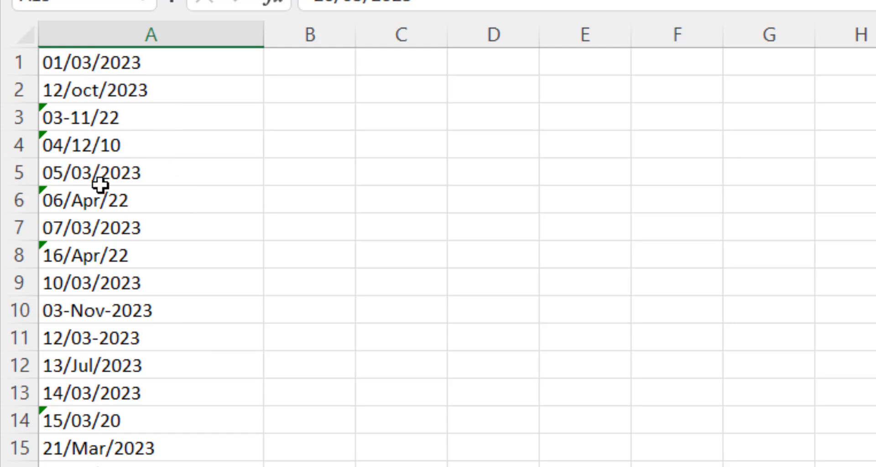
left_click(89, 146)
left_click(86, 200)
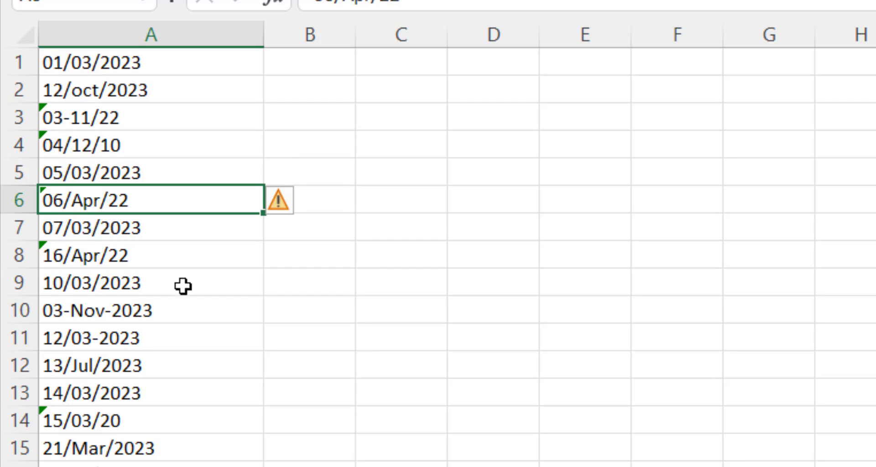
left_click(90, 169)
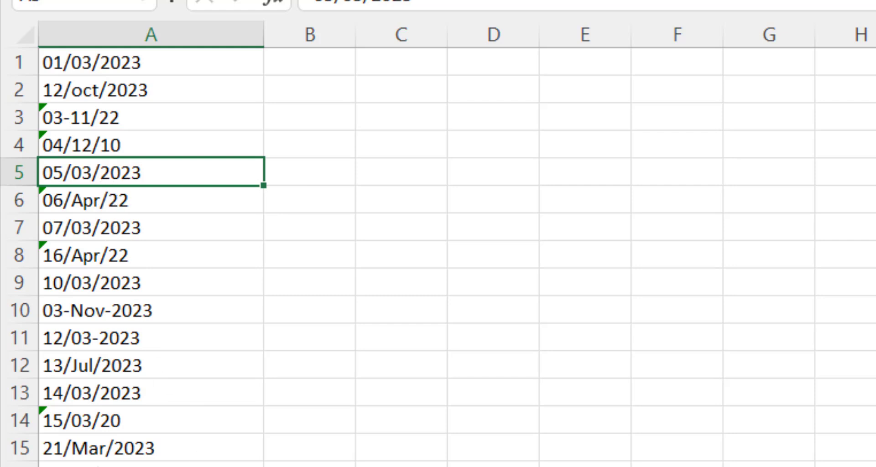
left_click(76, 119)
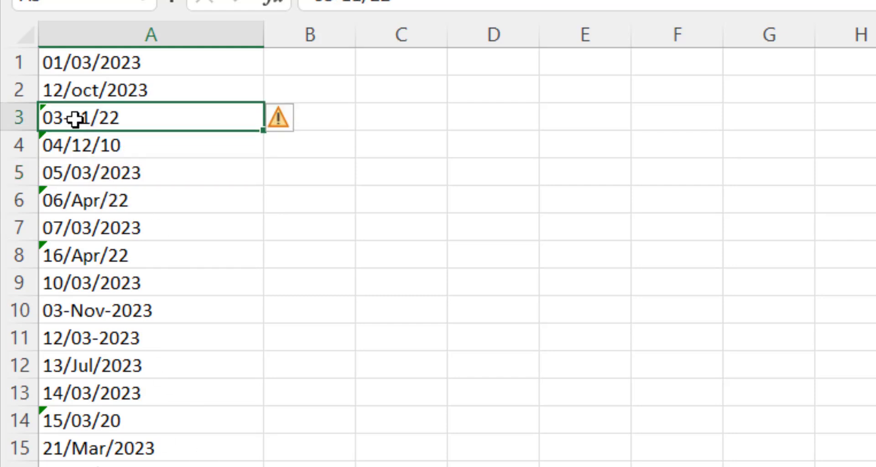
left_click(85, 256)
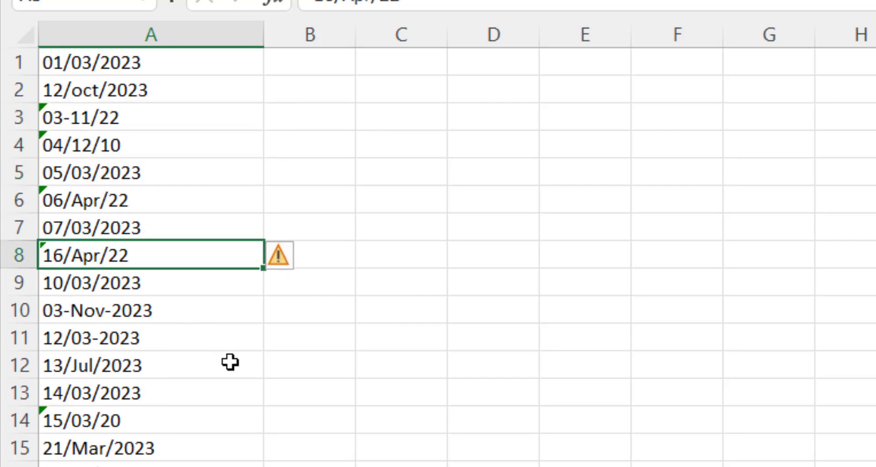
left_click(159, 118)
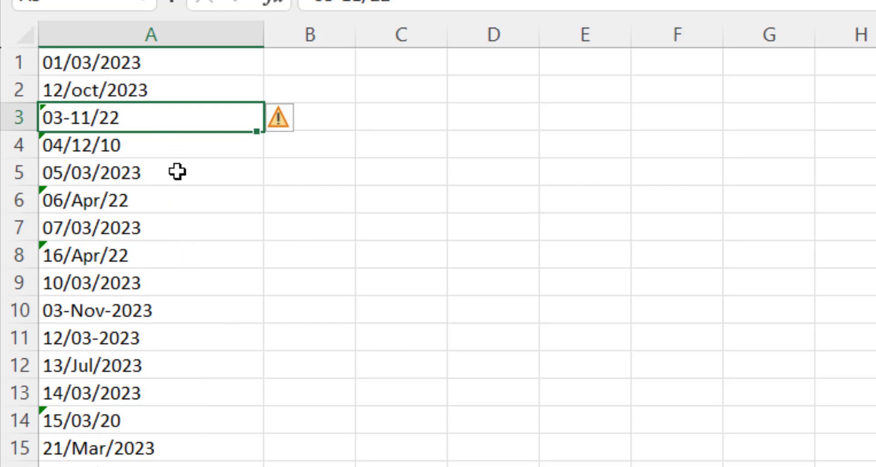
left_click(162, 29)
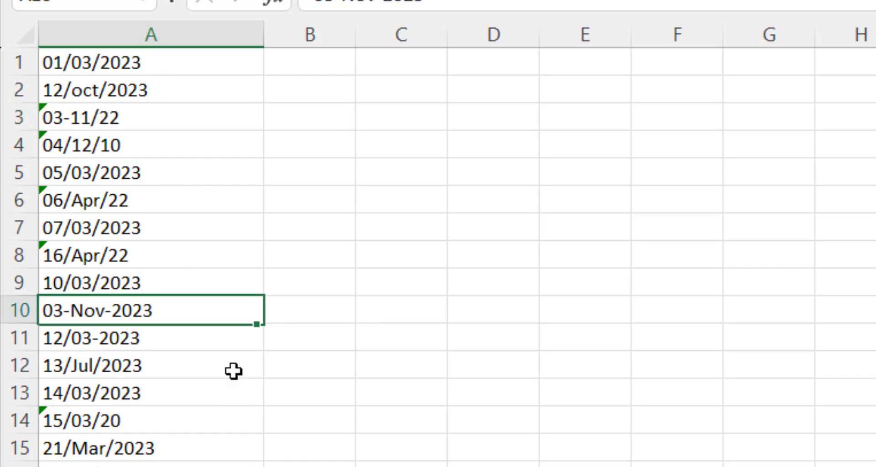
left_click(176, 29)
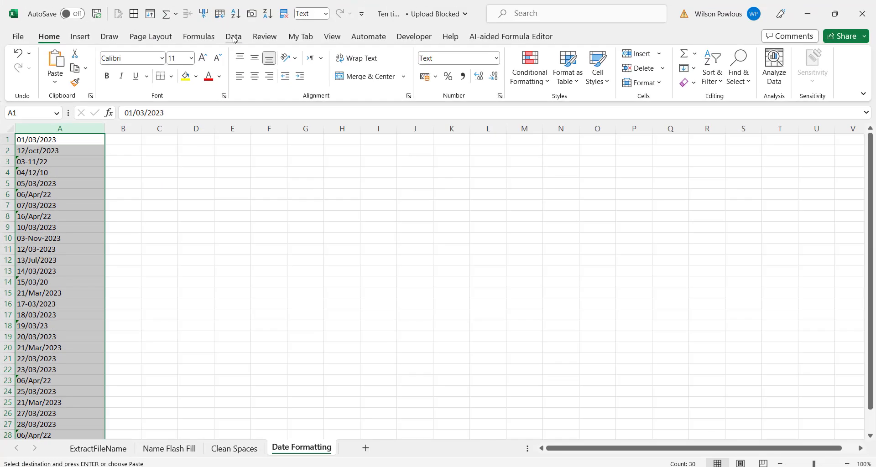
Run Text to Columns on column A with Date: DMY format and destination $C$1
left_click(235, 36)
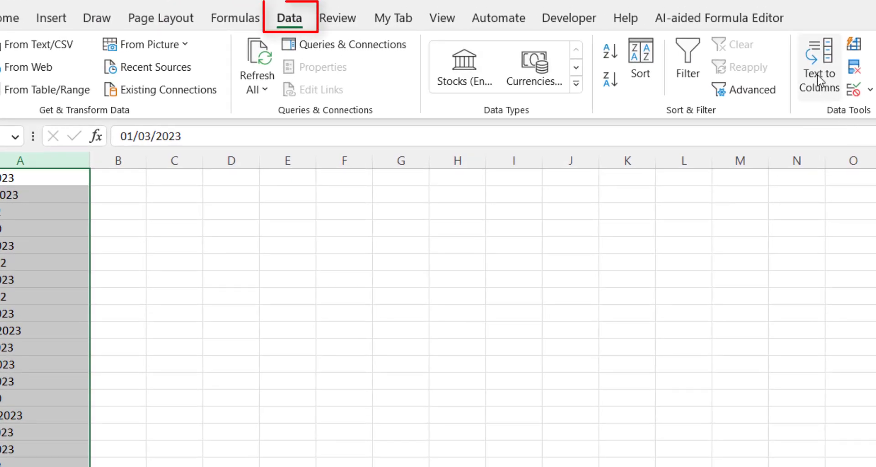
left_click(805, 73)
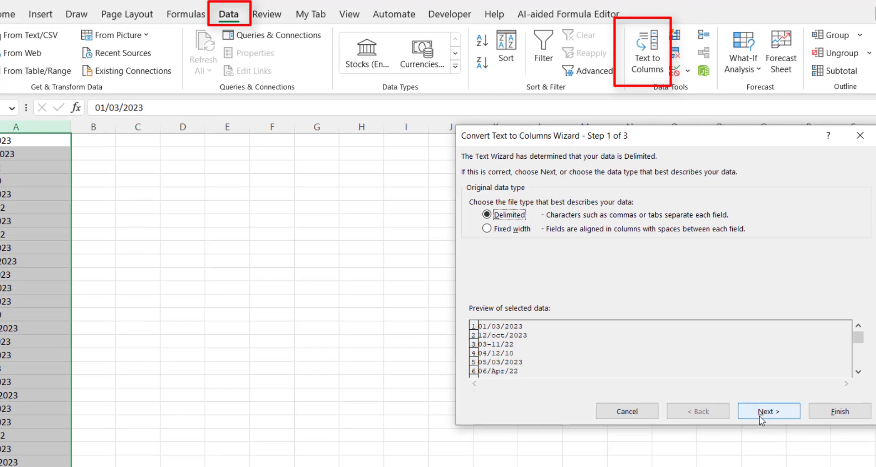
left_click(760, 415)
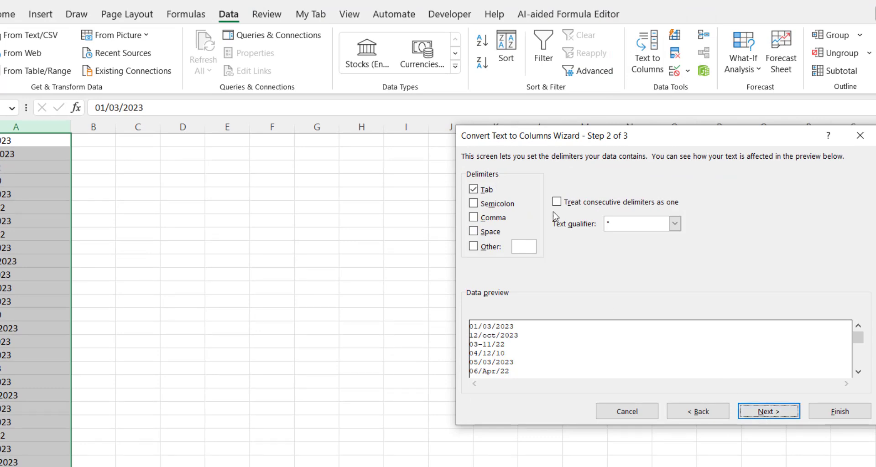
left_click(777, 414)
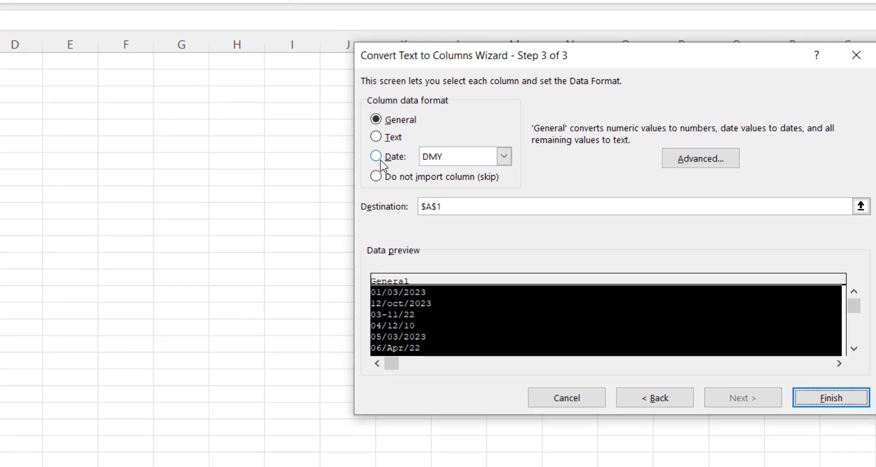
left_click(473, 216)
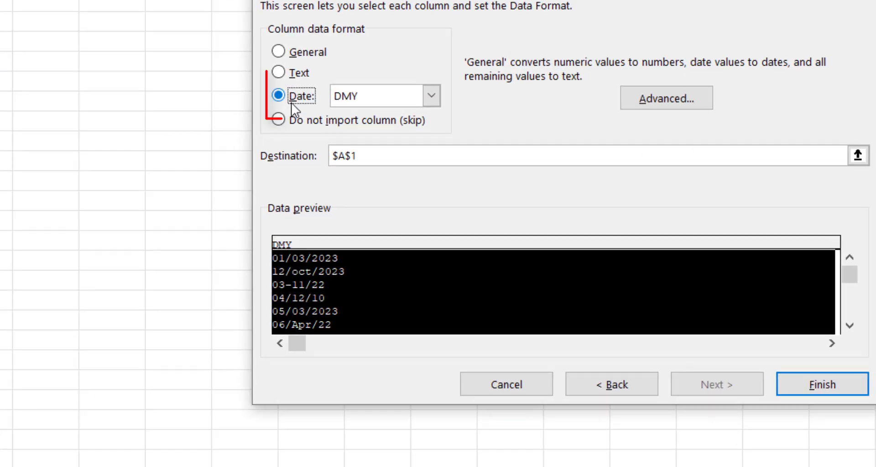
left_click(436, 98)
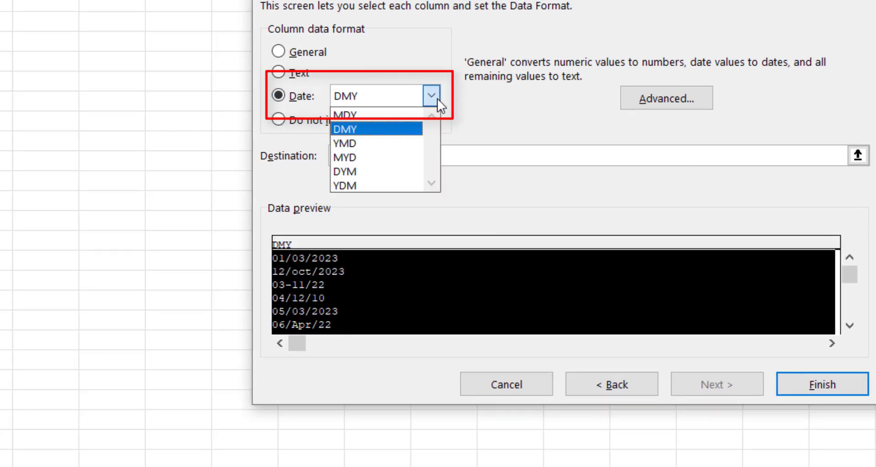
left_click(356, 131)
left_click(380, 162)
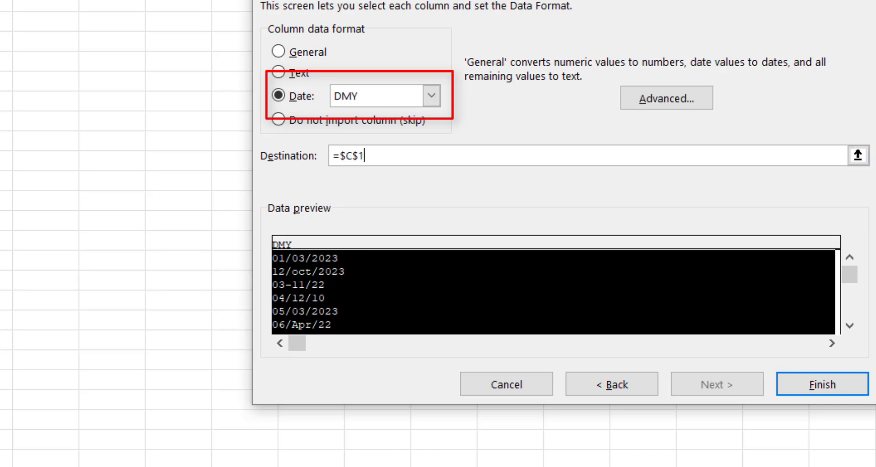
left_click(798, 385)
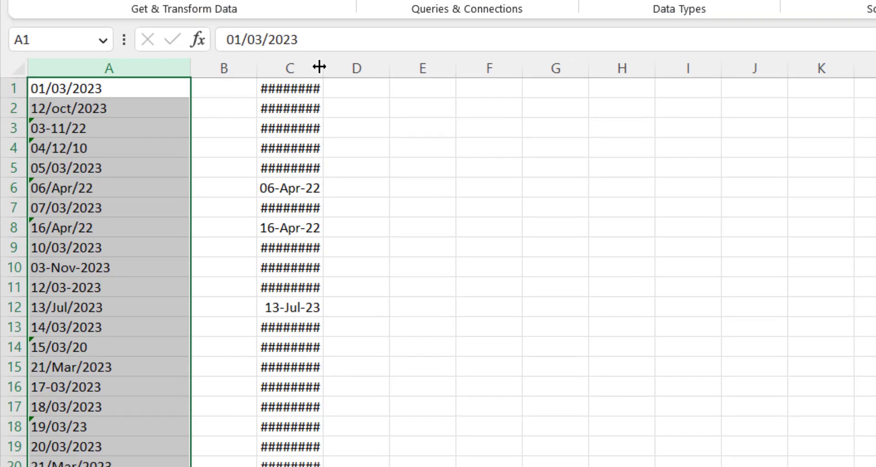
Widen column C and apply the Short Date number format to the whole column
left_click_drag(319, 69, 450, 69)
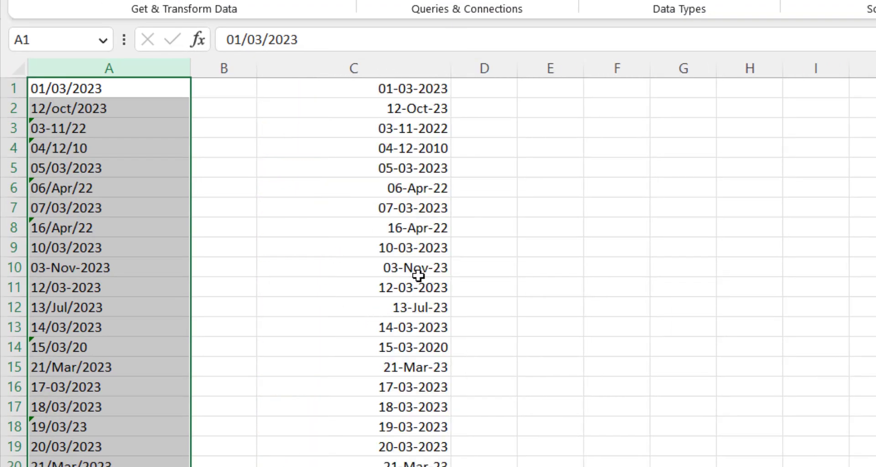
left_click(377, 69)
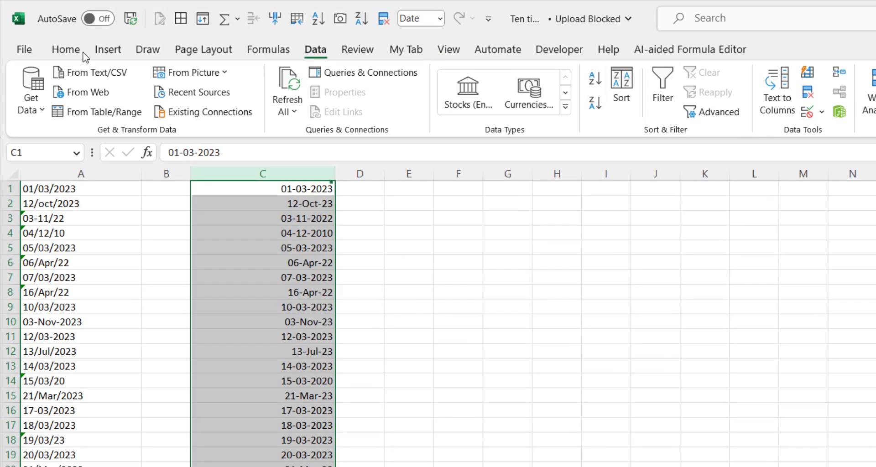
left_click(59, 50)
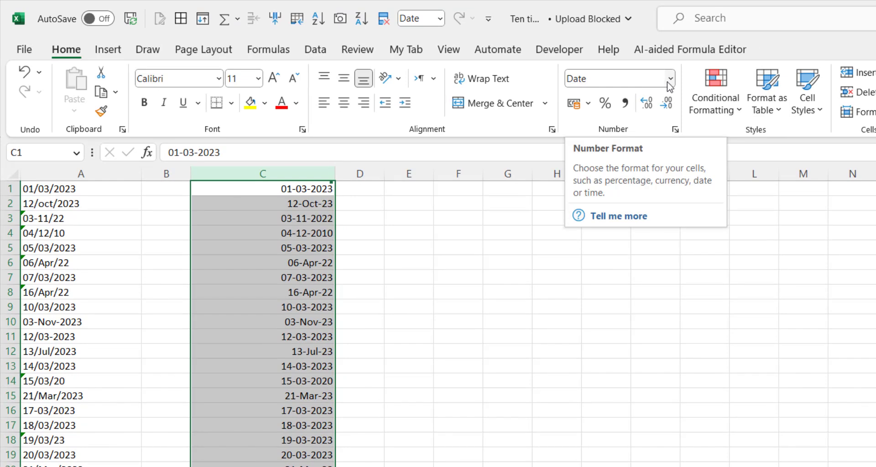
left_click(669, 79)
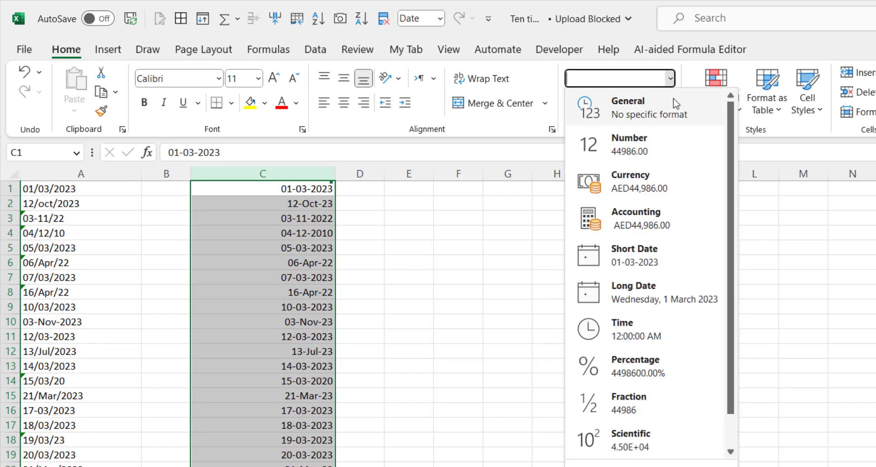
left_click(629, 264)
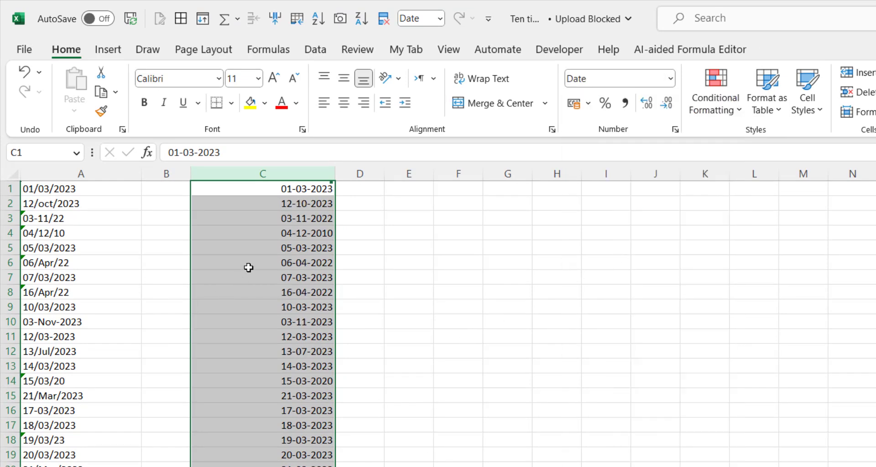
left_click(246, 264)
Compare converted dates in column C, like 16-04-2022, with the original entries in column A
left_click(291, 187)
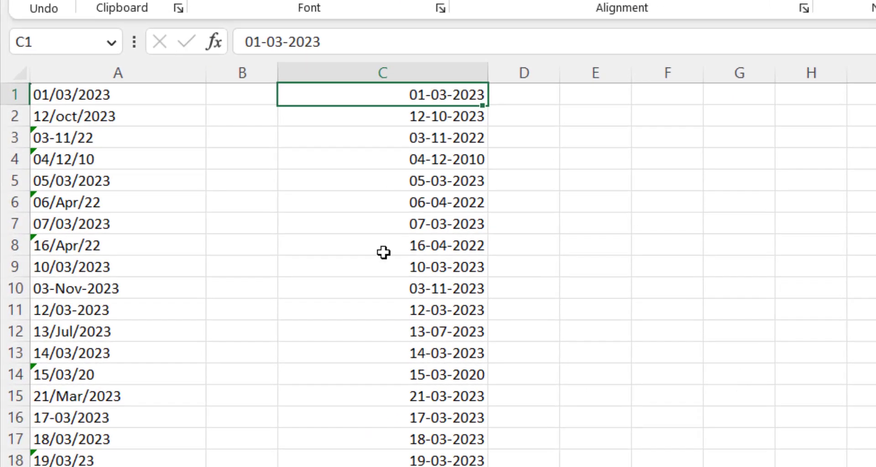
left_click(383, 253)
left_click(113, 252)
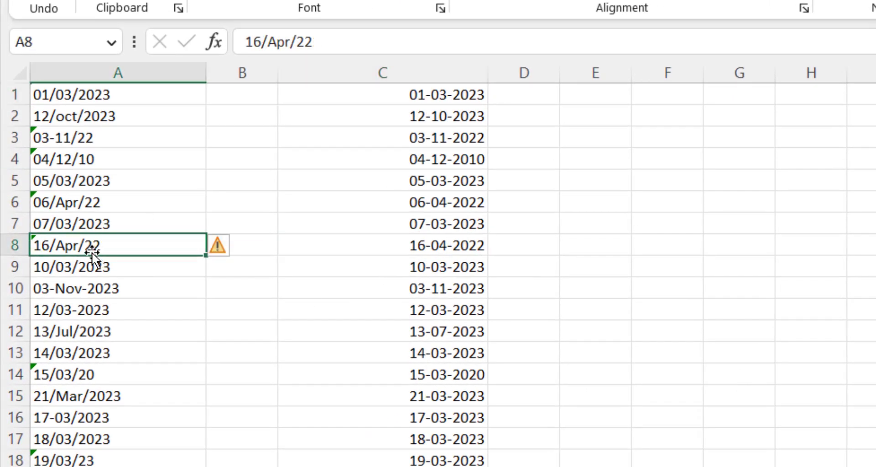
left_click(105, 132)
left_click(415, 243)
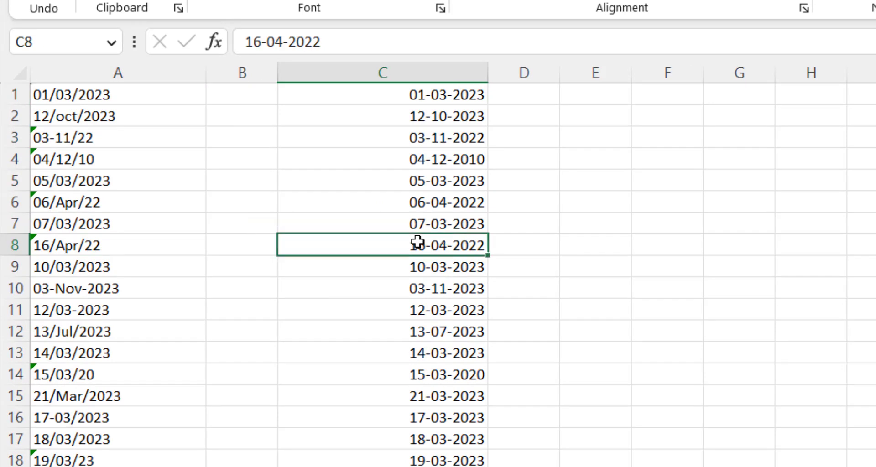
left_click(463, 466)
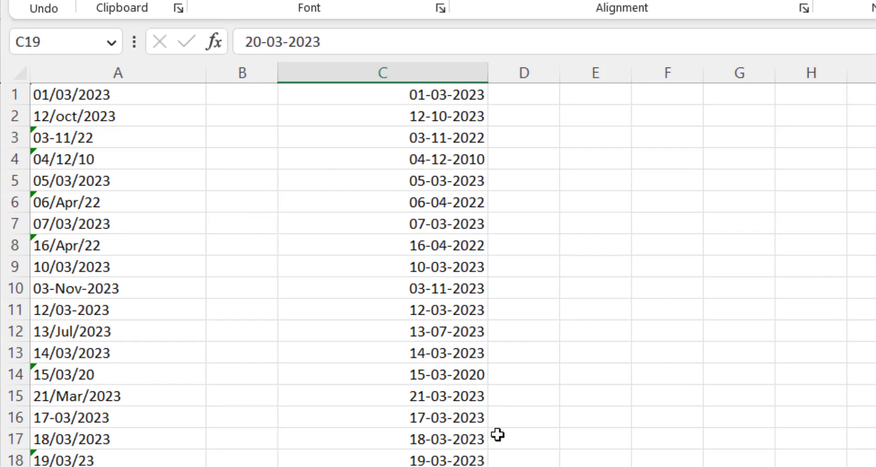